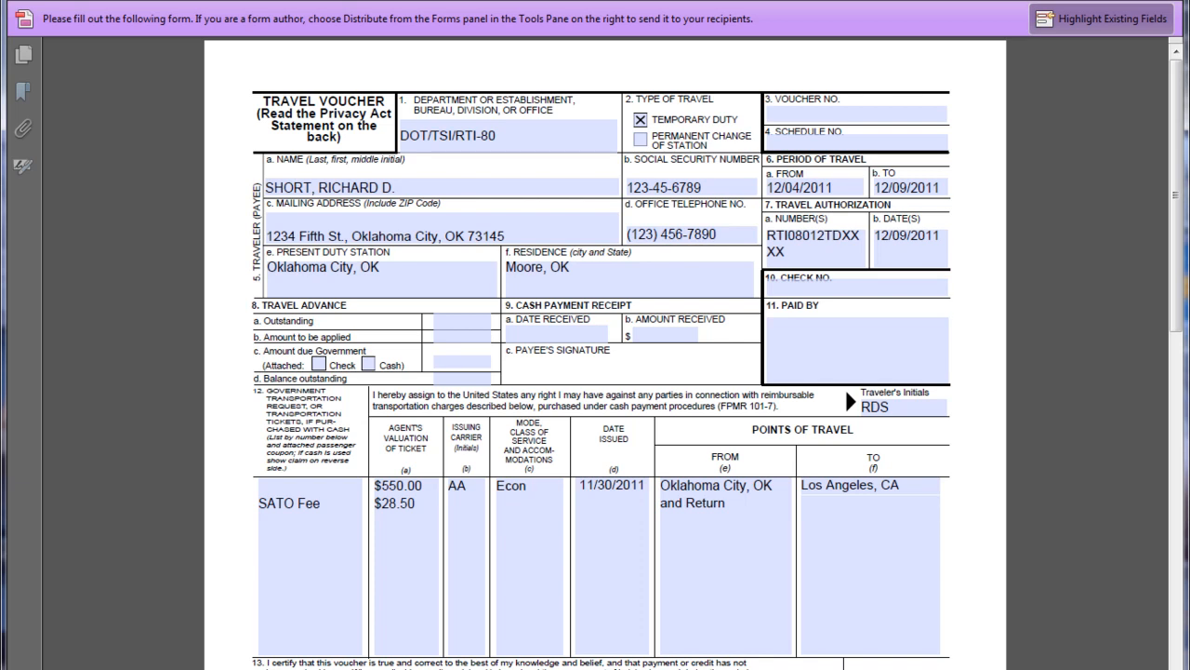
- Review the department, type of travel and the traveler's personal, contact, duty station and residence entries on the travel voucher
drag(398, 119, 539, 151)
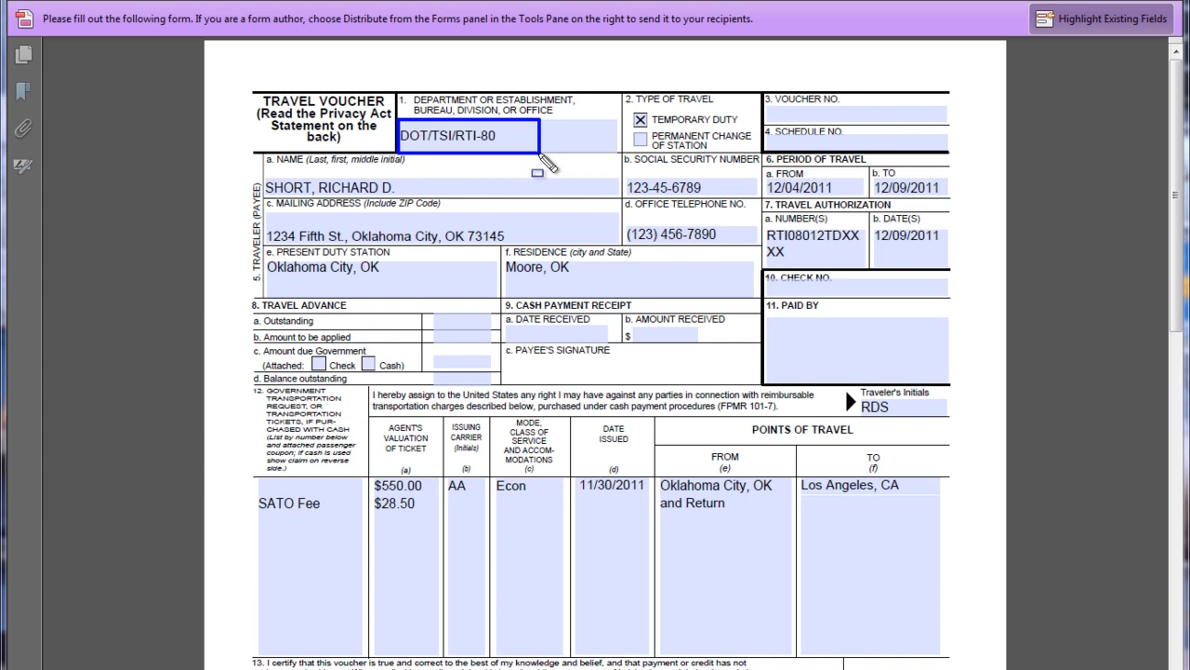
click(645, 121)
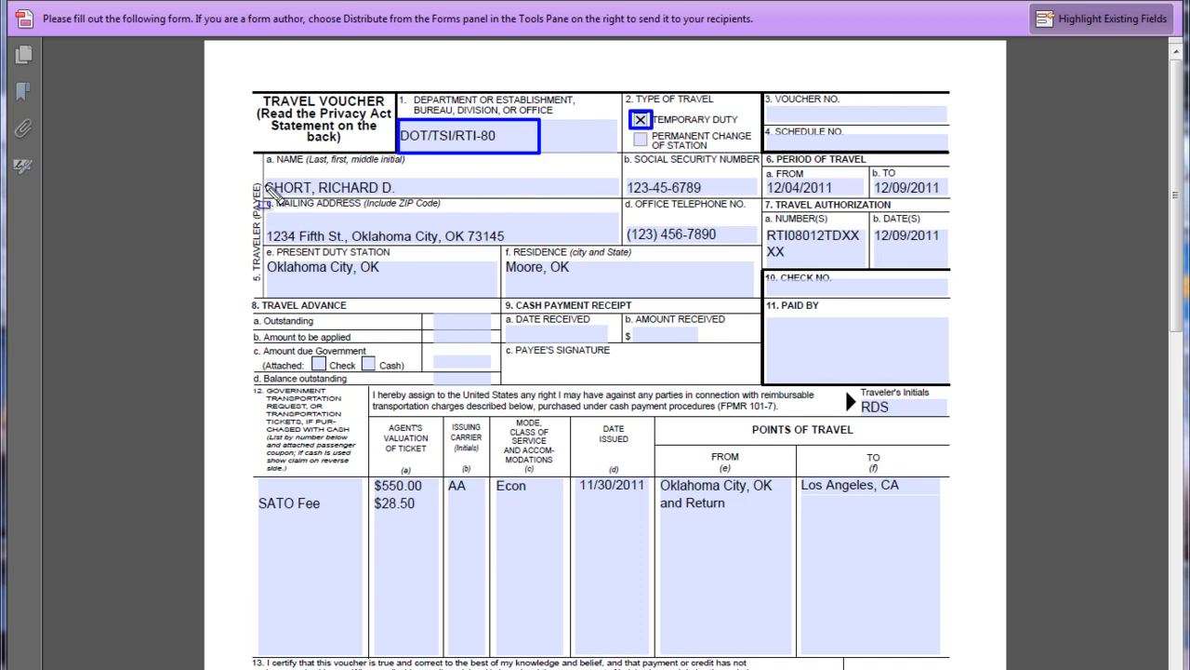
drag(265, 180, 416, 203)
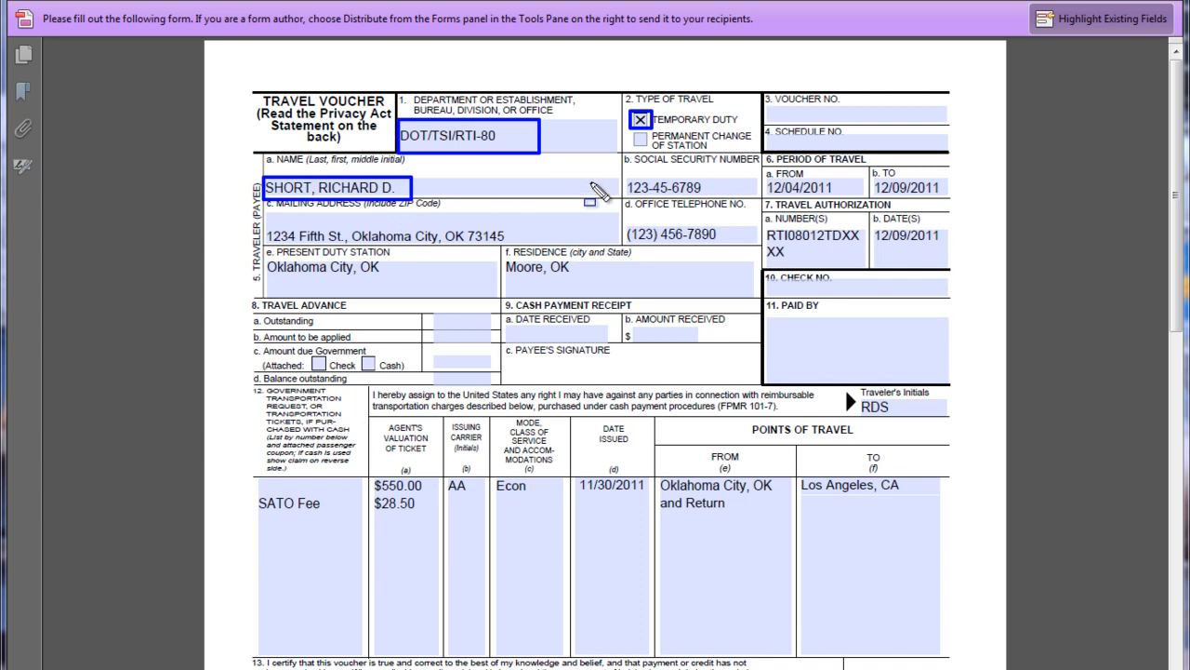
mouse_move(624, 176)
mouse_down()
mouse_move(654, 197)
mouse_move(711, 197)
mouse_up()
mouse_move(266, 214)
mouse_down()
mouse_move(470, 267)
mouse_move(521, 246)
mouse_up()
drag(624, 223, 731, 252)
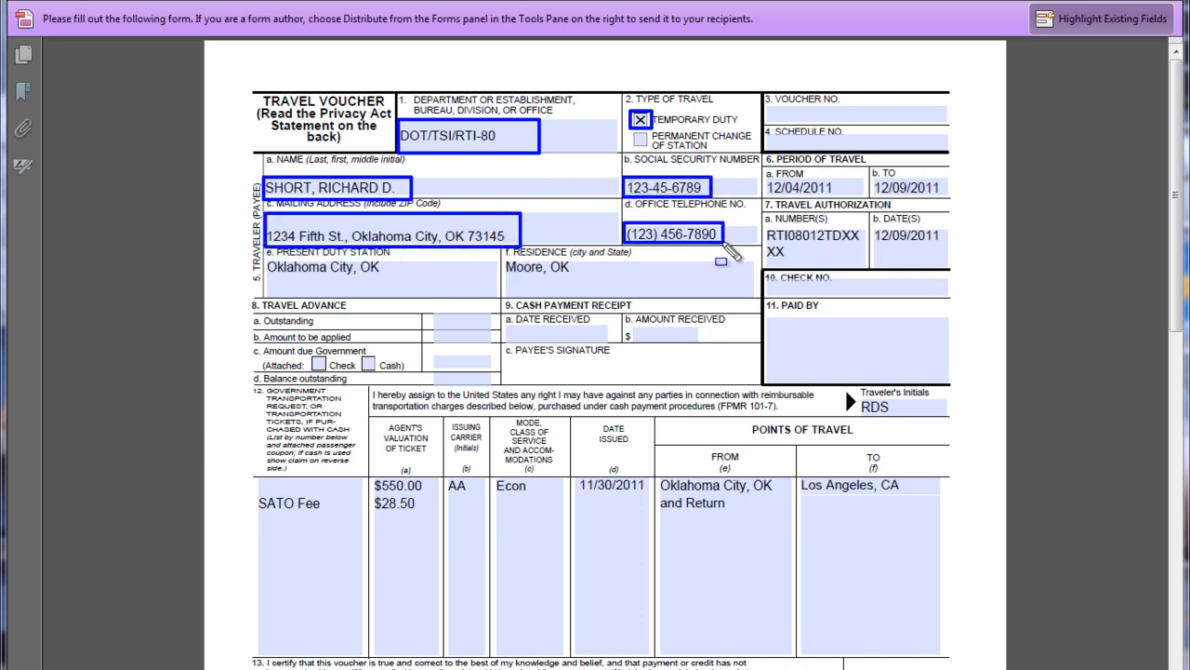
mouse_move(264, 257)
mouse_down()
mouse_move(284, 281)
mouse_move(400, 291)
mouse_up()
mouse_move(503, 259)
mouse_down()
mouse_move(526, 284)
mouse_move(603, 281)
mouse_up()
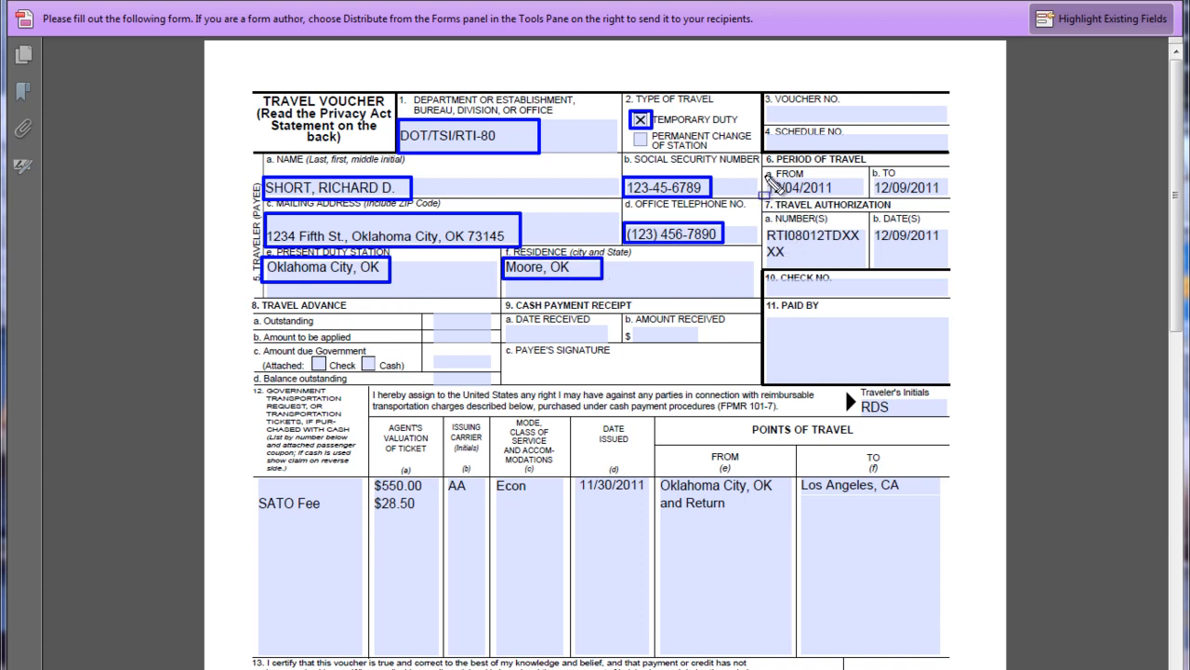
- Review the period of travel, the travel authorization number and date, and the traveler's initials
drag(766, 174, 847, 199)
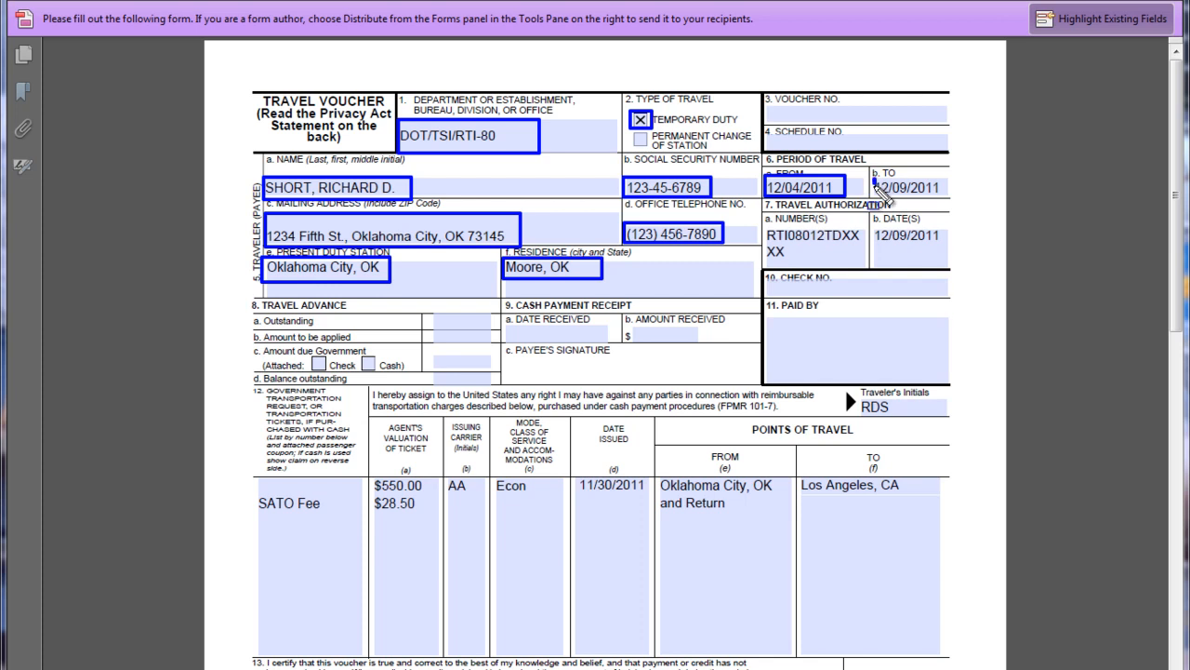
drag(875, 179, 949, 198)
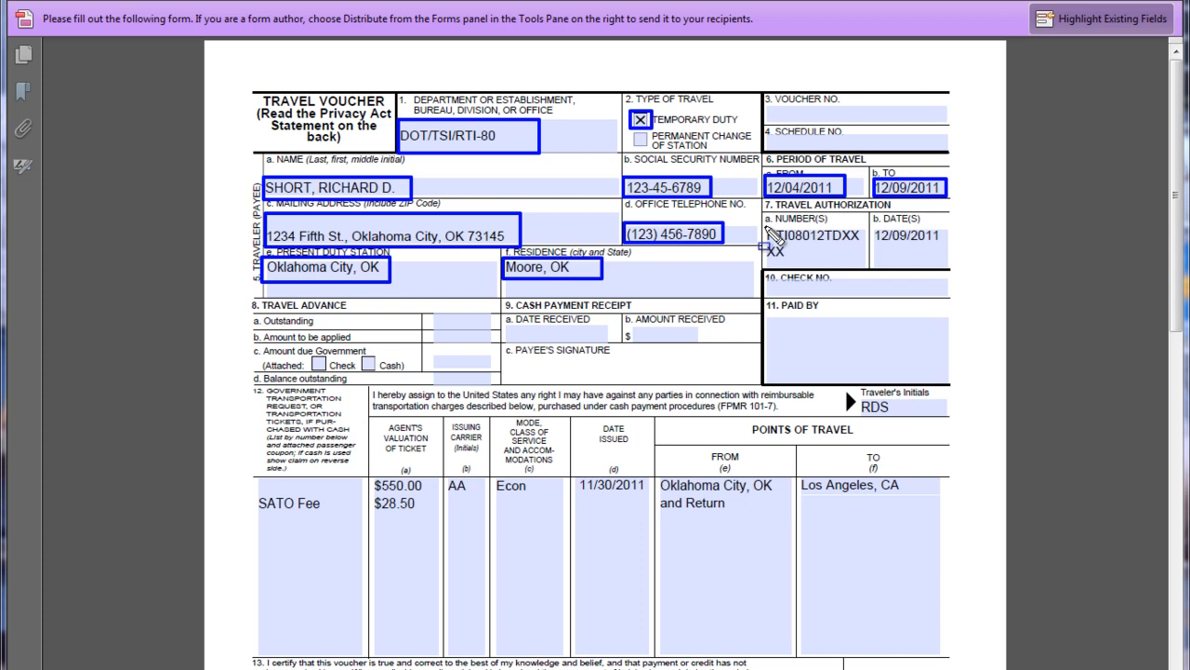
drag(804, 258, 866, 263)
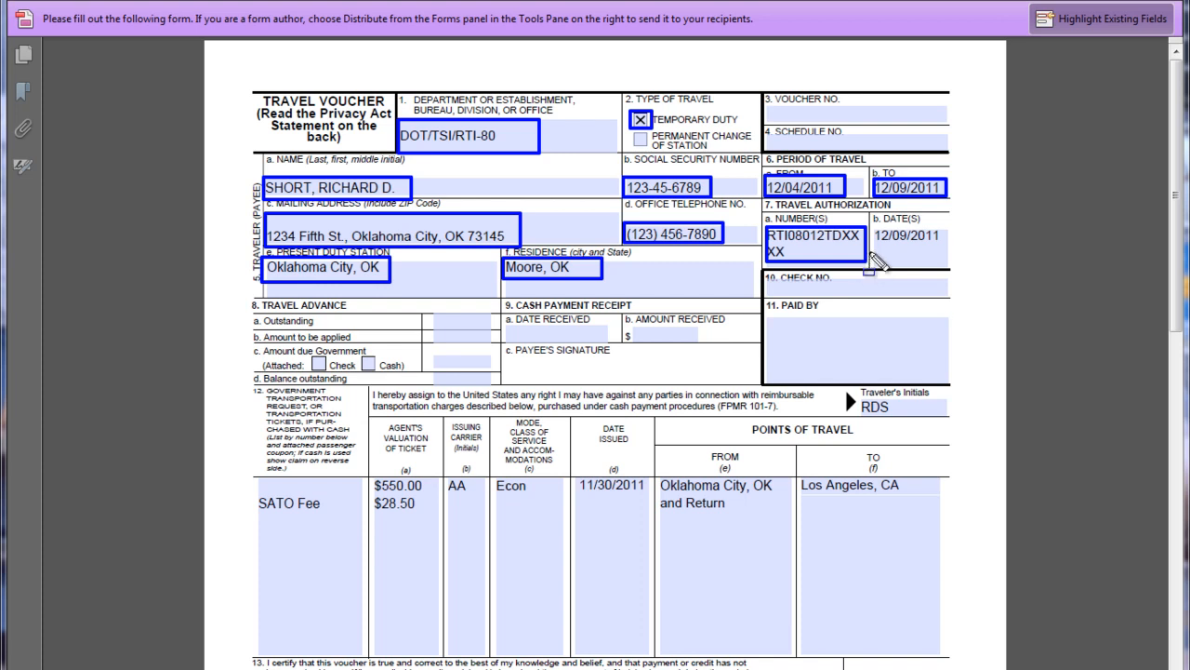
drag(882, 233, 945, 268)
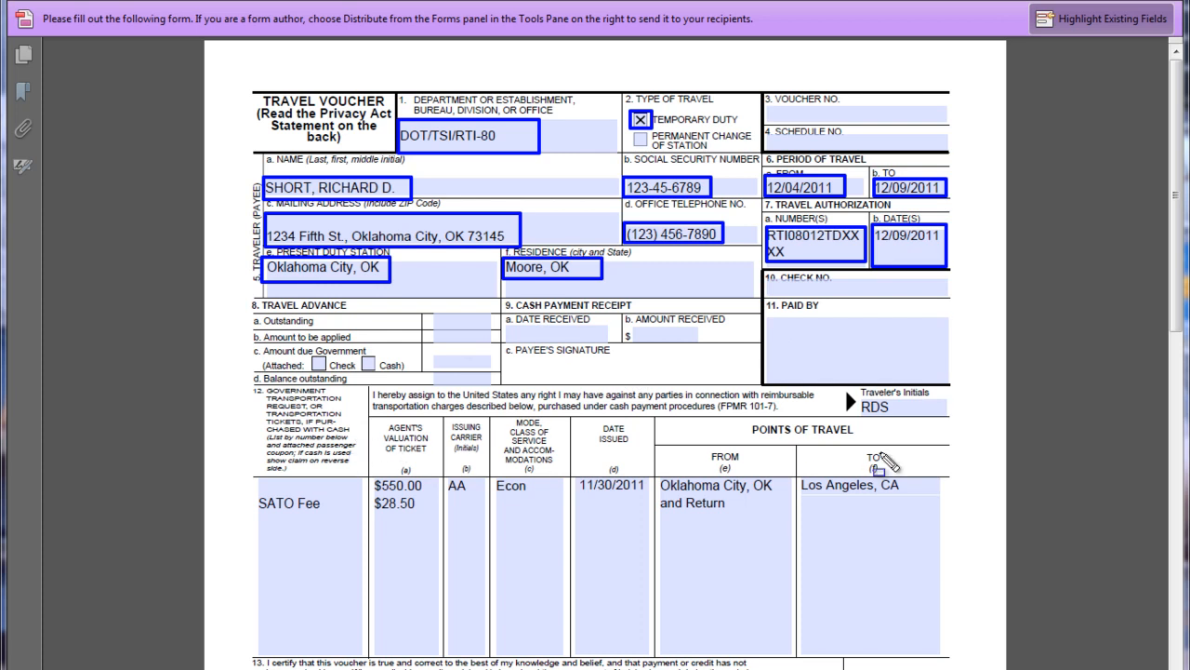
drag(858, 398, 910, 419)
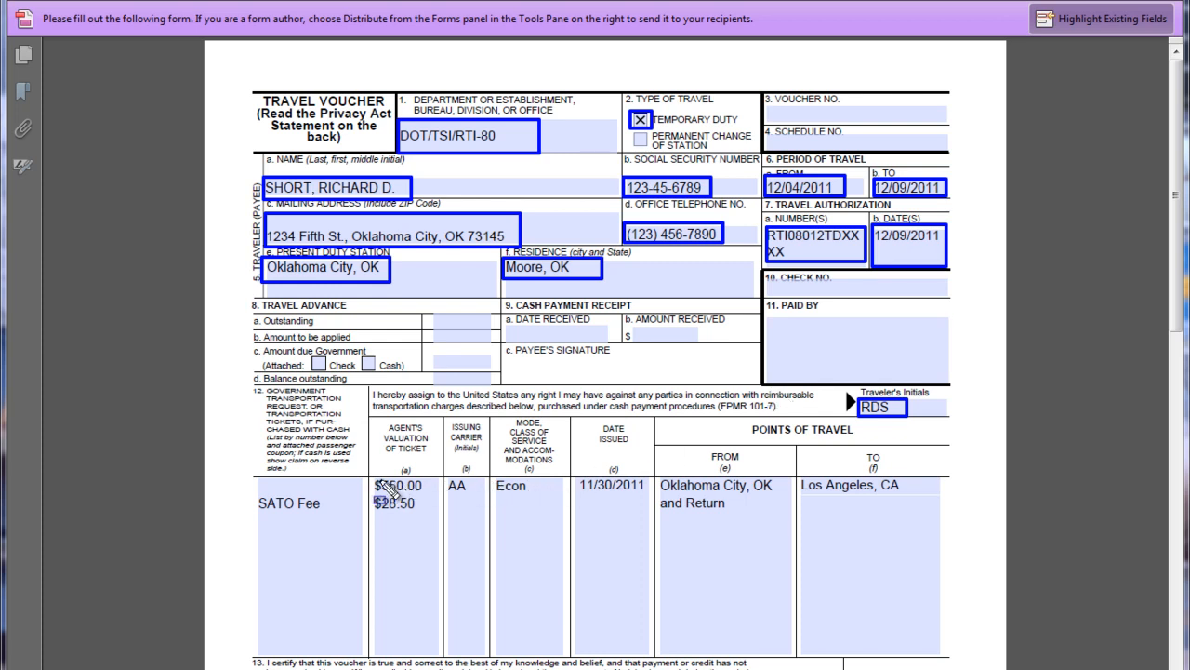
- Review the ticket cost, carrier, class, issue date, points of travel and SATO fee entries in section 12
mouse_move(370, 475)
mouse_down()
mouse_move(382, 495)
mouse_move(437, 495)
mouse_up()
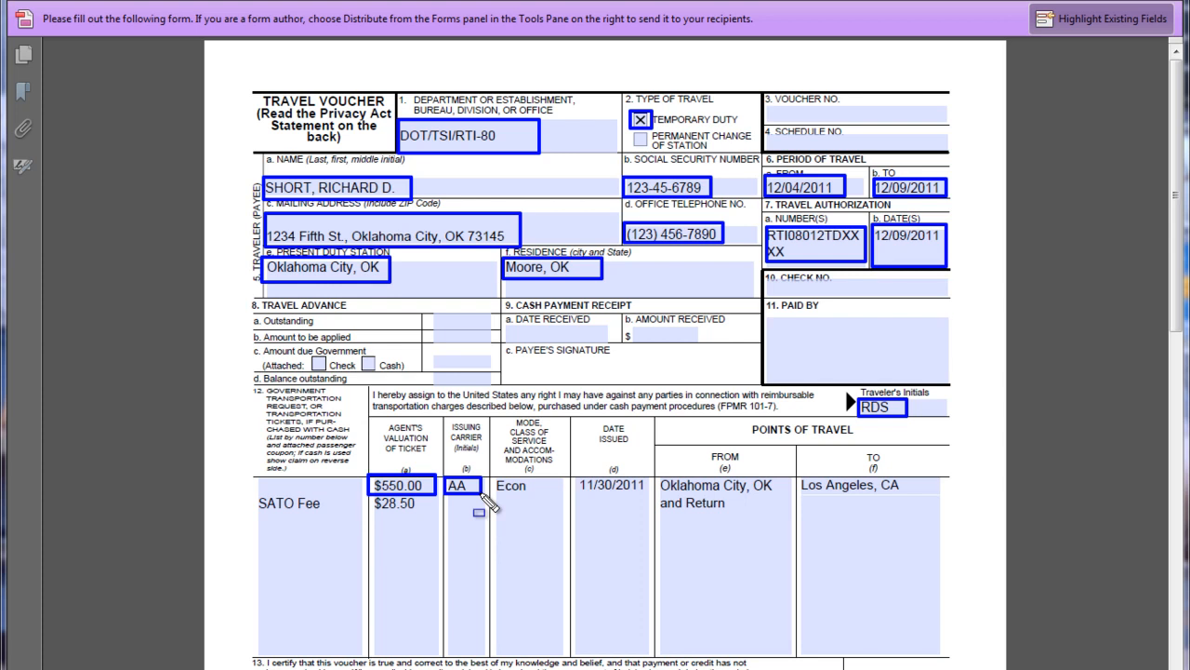
mouse_move(489, 477)
mouse_down()
mouse_move(536, 494)
mouse_move(653, 495)
mouse_up()
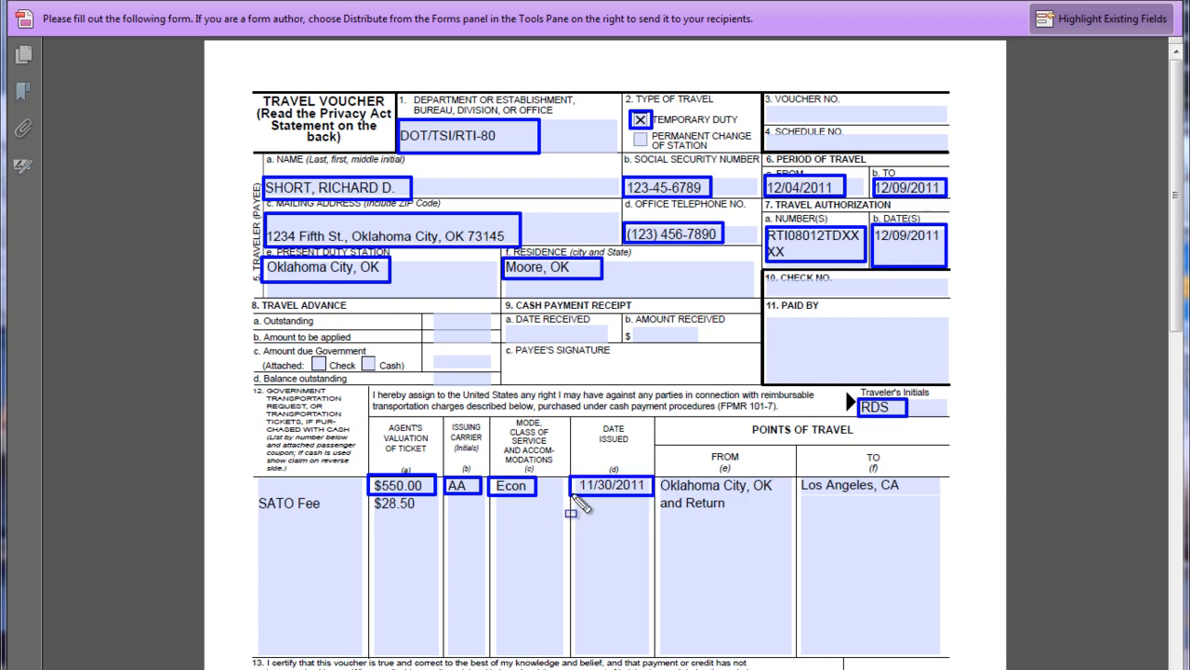
mouse_move(658, 478)
mouse_down()
mouse_move(772, 502)
mouse_move(911, 497)
mouse_up()
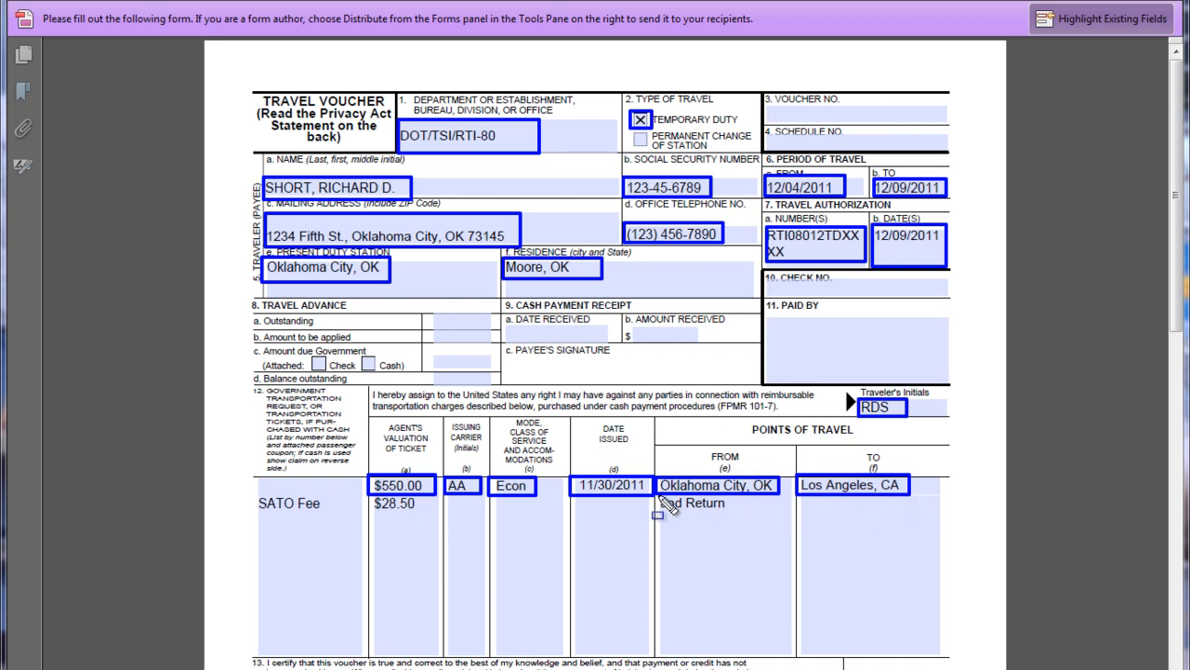
mouse_move(656, 496)
mouse_down()
mouse_move(670, 514)
mouse_move(741, 513)
mouse_up()
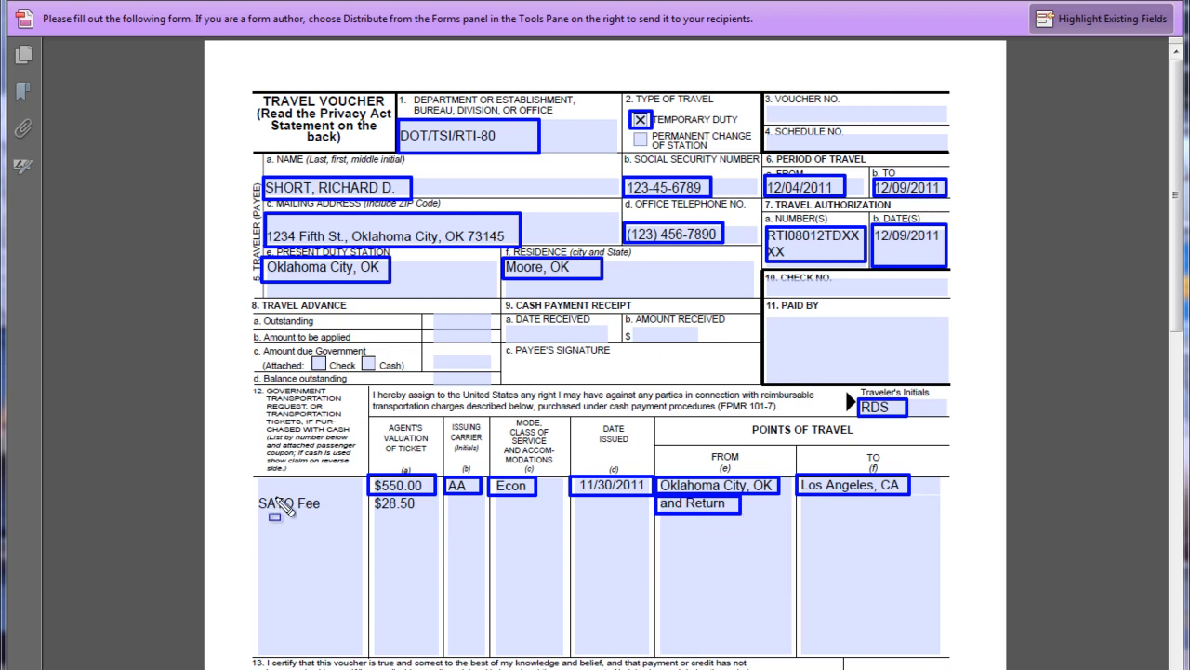
mouse_move(258, 493)
mouse_down()
mouse_move(272, 510)
mouse_move(332, 516)
mouse_up()
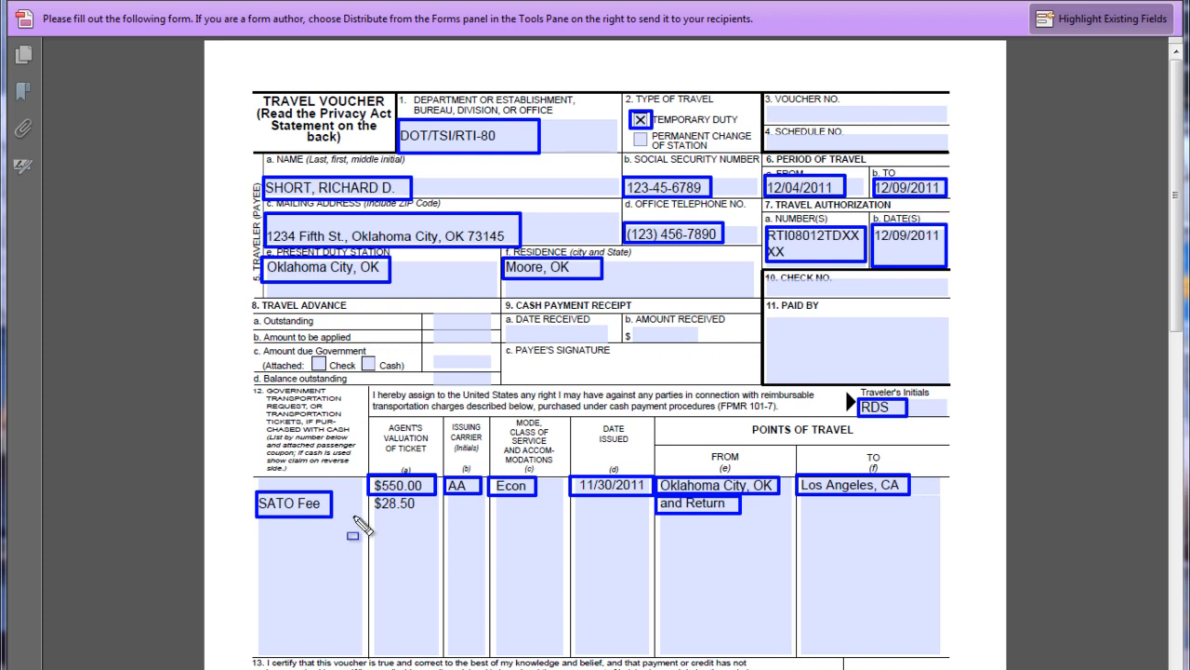
drag(371, 495, 429, 513)
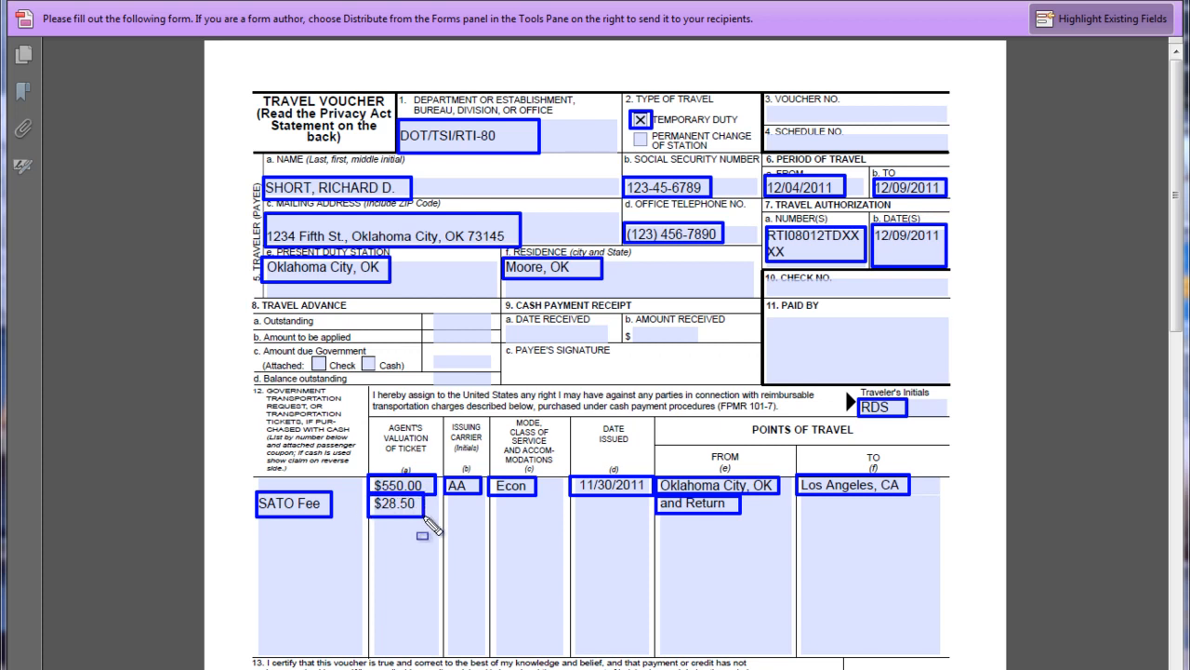
key(Escape)
- Go to the Schedule of Expenses page and review its page numbering, travel authorization number and traveler's last name
drag(1178, 227, 1182, 363)
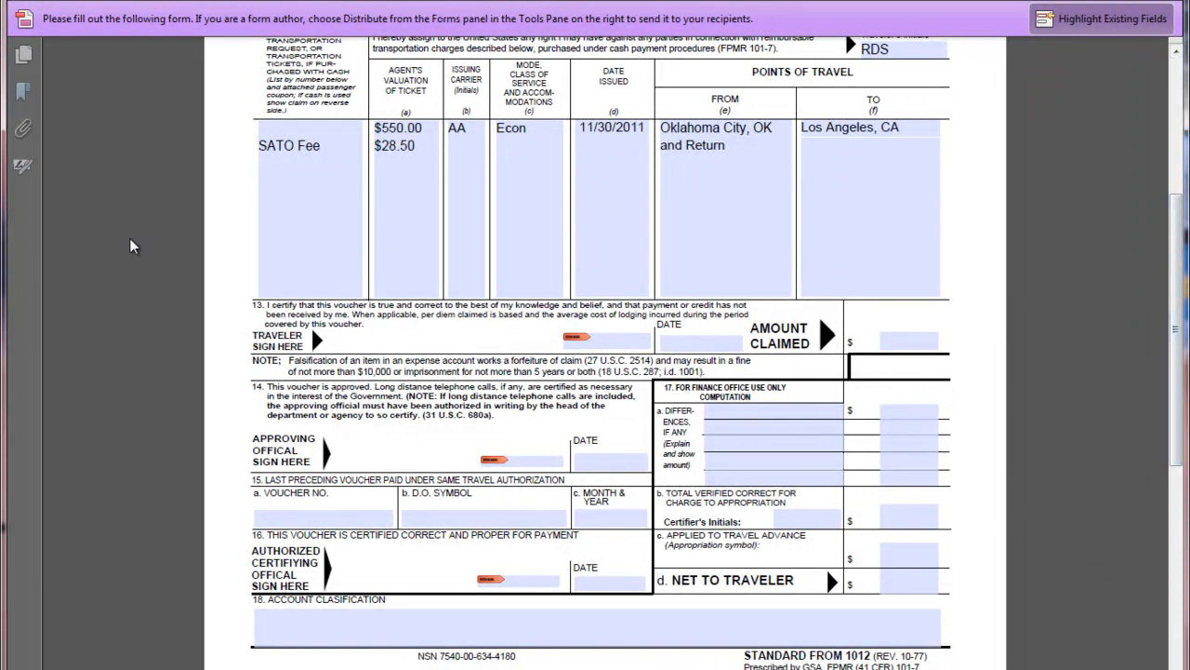
key(Page_Down)
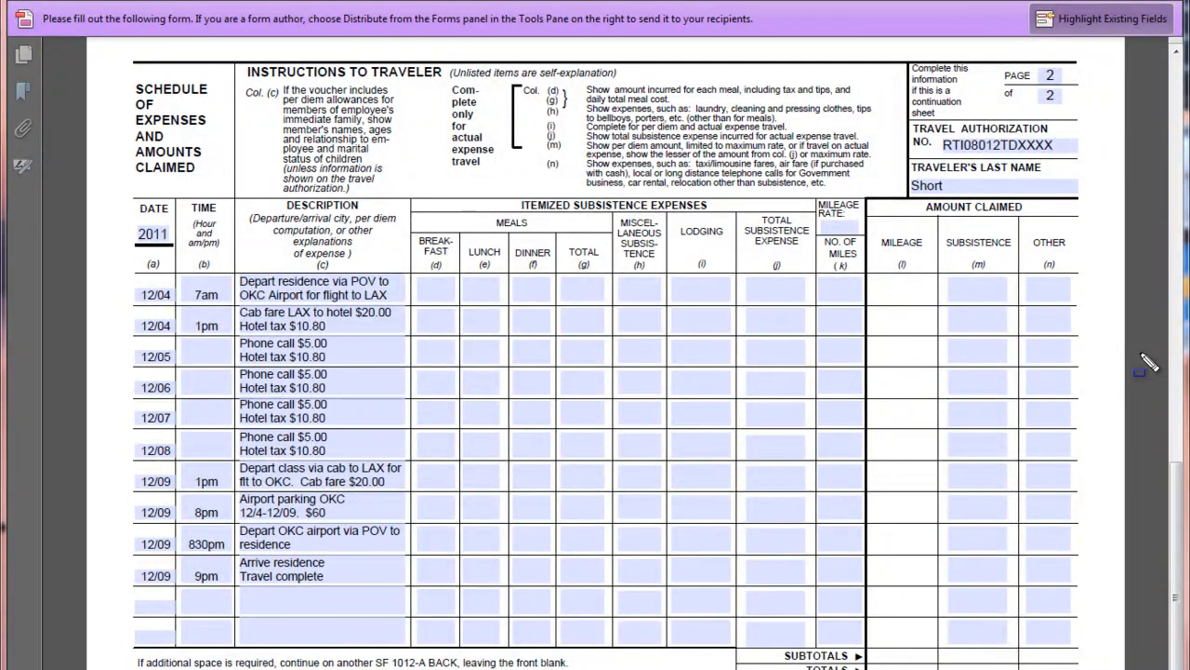
click(1047, 76)
text(2)
key(Tab)
text(2)
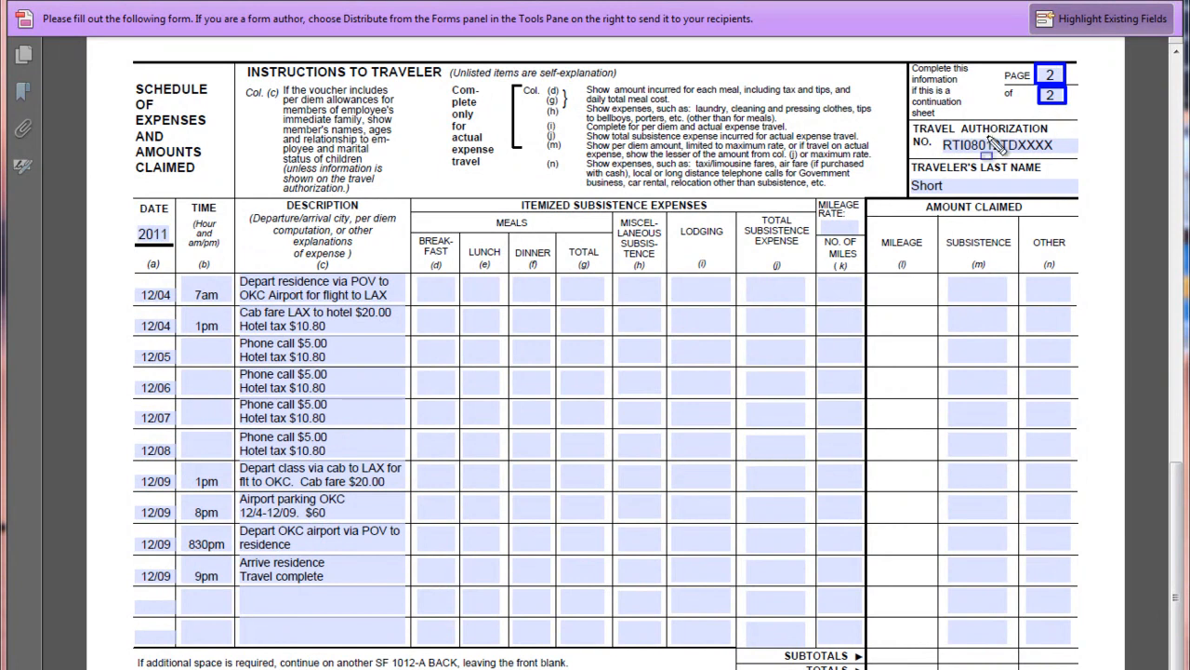
click(945, 146)
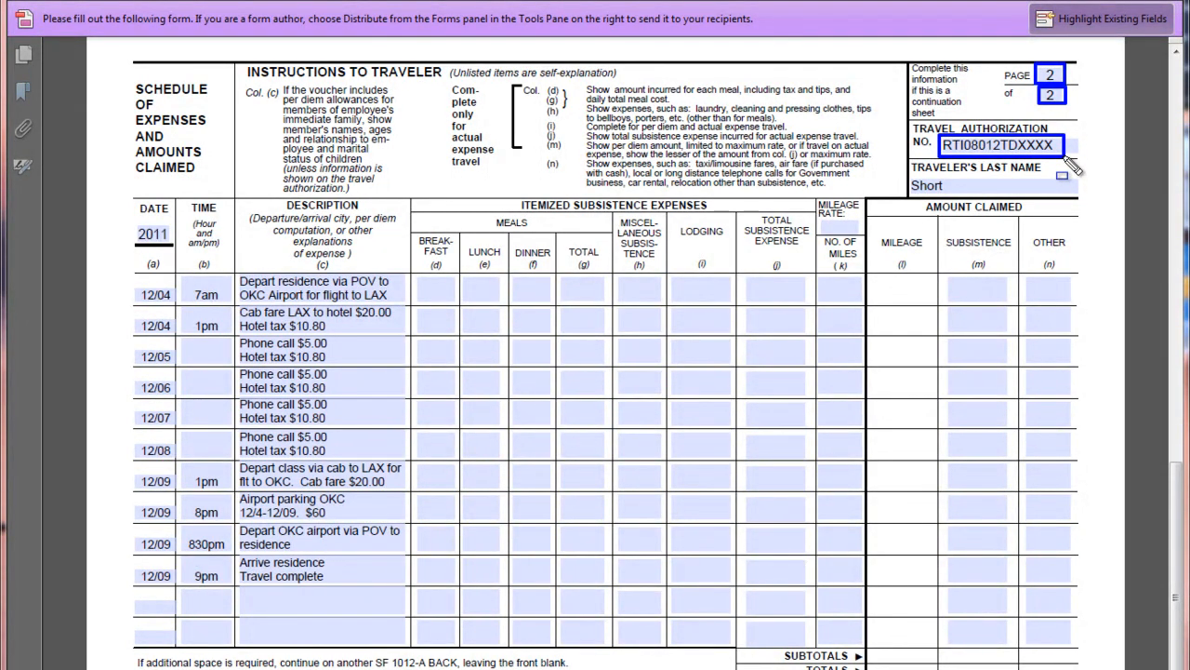
drag(911, 177, 956, 197)
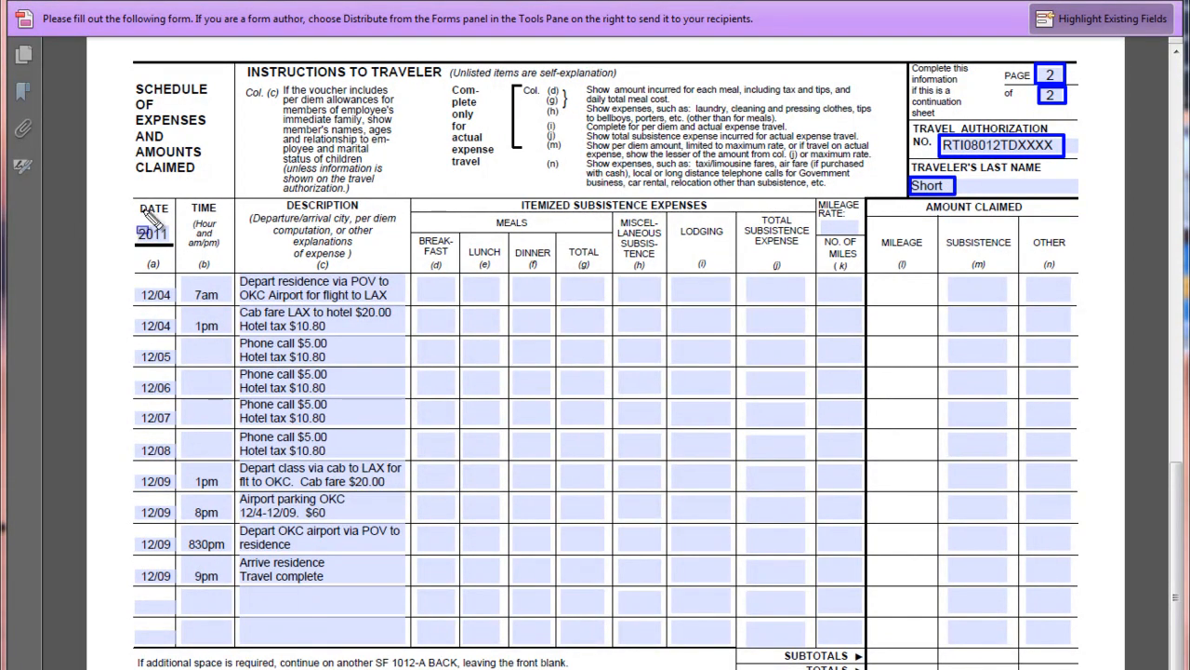
- Examine the year, the daily dates and the travel times in the Date and Time columns
click(141, 238)
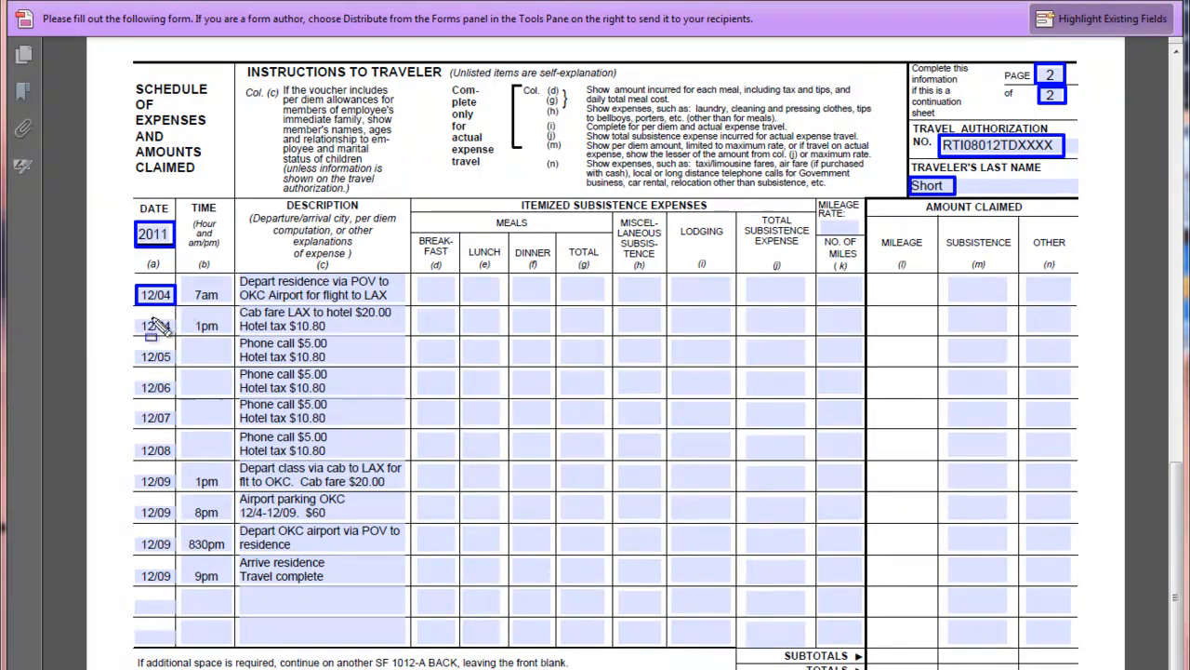
drag(133, 318, 176, 337)
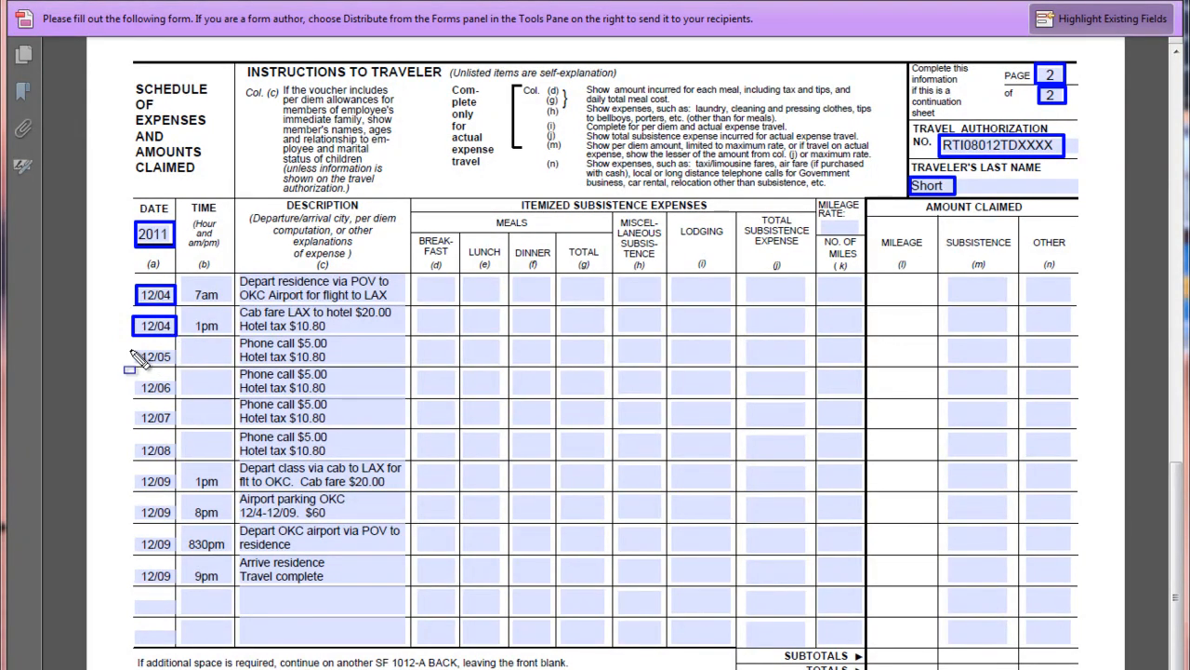
drag(133, 349, 175, 367)
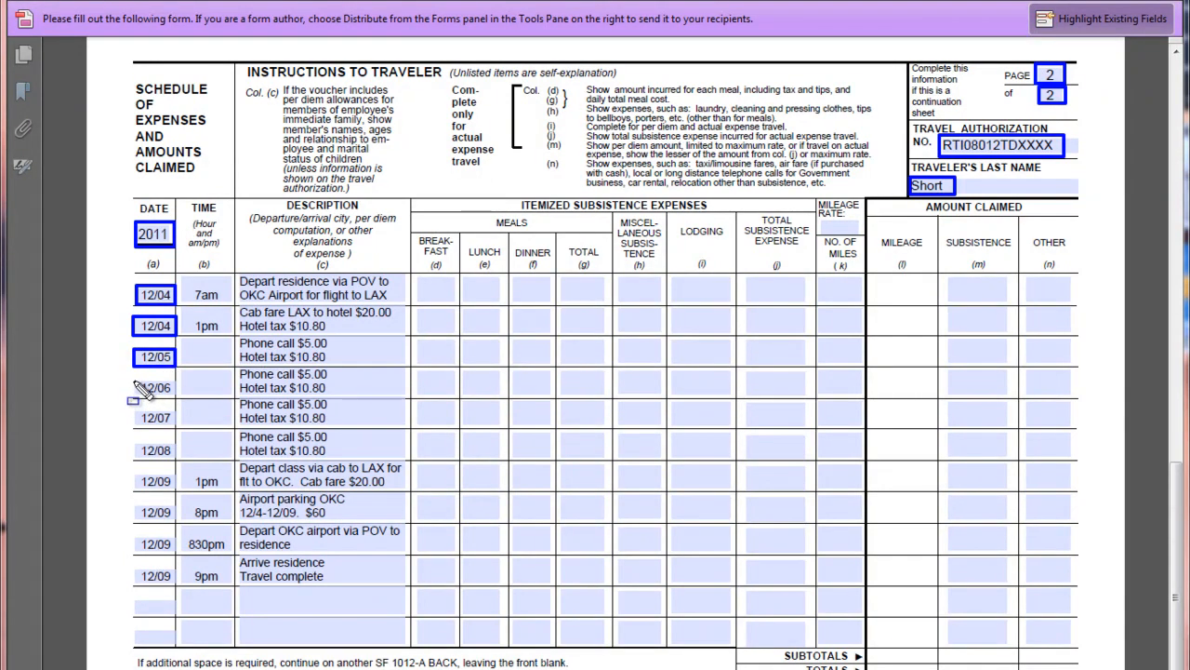
mouse_move(135, 472)
mouse_down()
mouse_move(136, 490)
mouse_move(175, 491)
mouse_move(147, 517)
mouse_move(175, 522)
mouse_up()
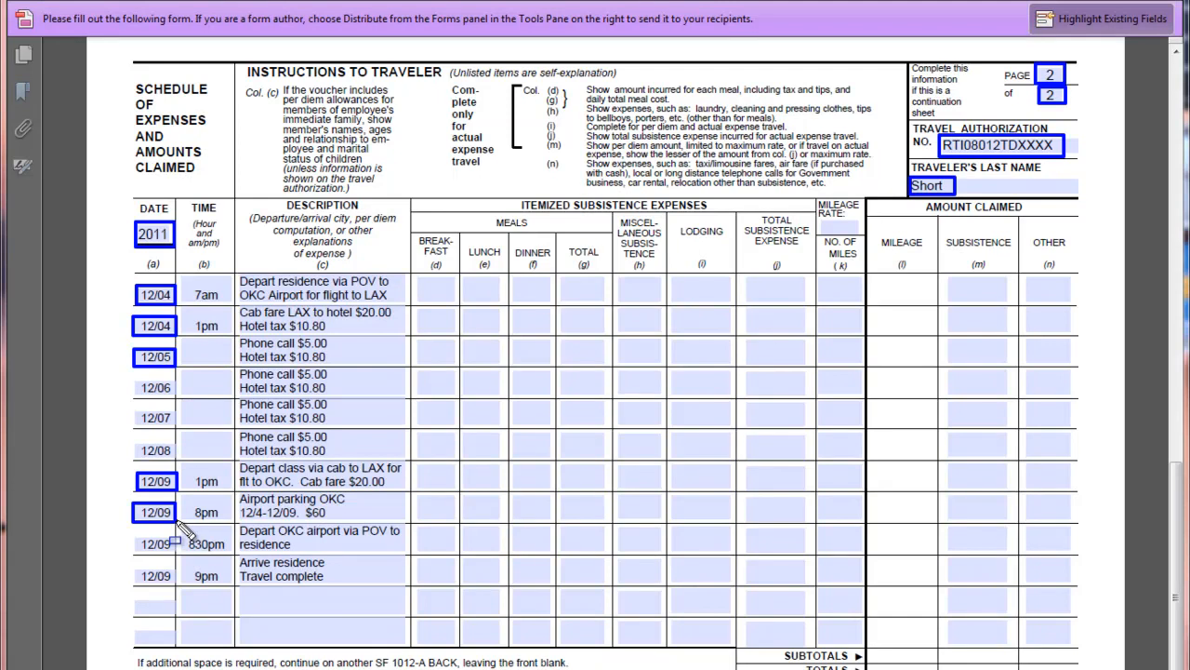
mouse_move(179, 277)
mouse_down()
mouse_move(232, 304)
mouse_move(193, 333)
mouse_move(234, 337)
mouse_up()
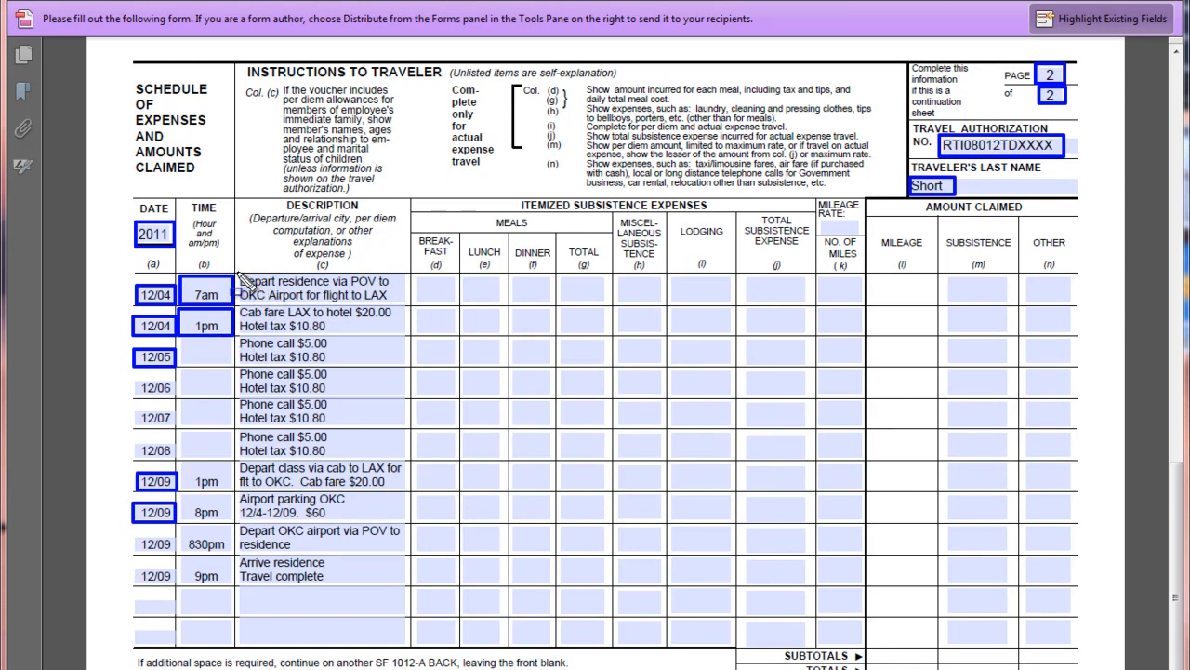
- Examine the Description entries for departure, cab fares, hotel tax, phone calls and airport parking
mouse_move(238, 276)
mouse_down()
mouse_move(269, 307)
mouse_move(411, 304)
mouse_up()
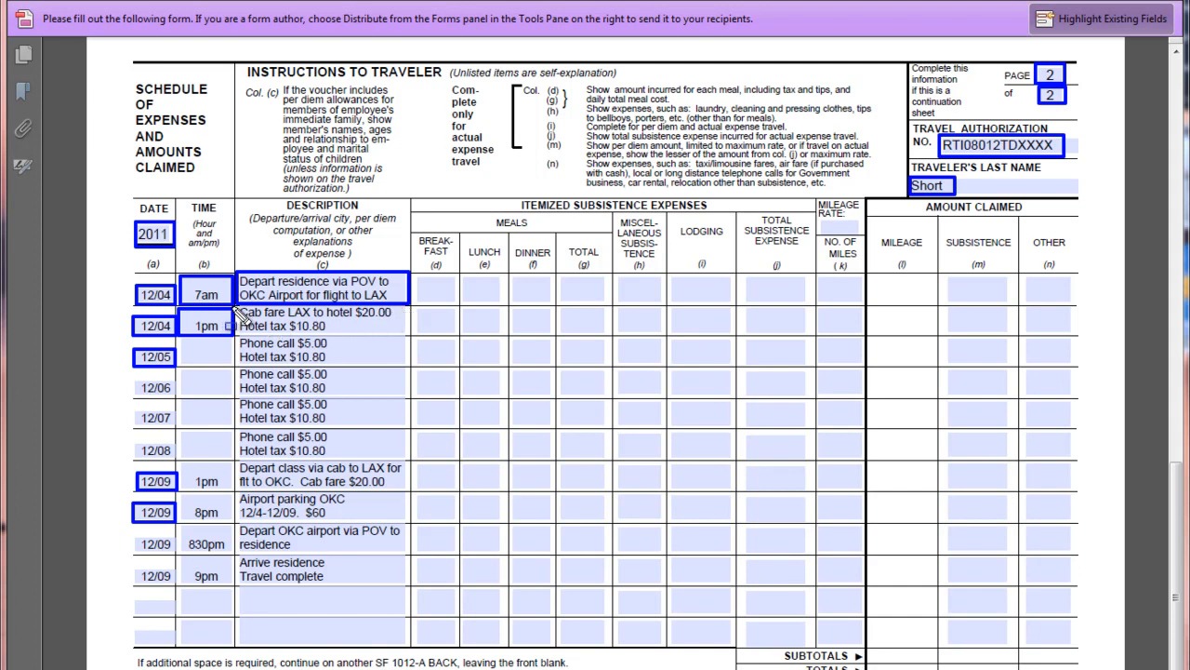
drag(239, 306, 410, 335)
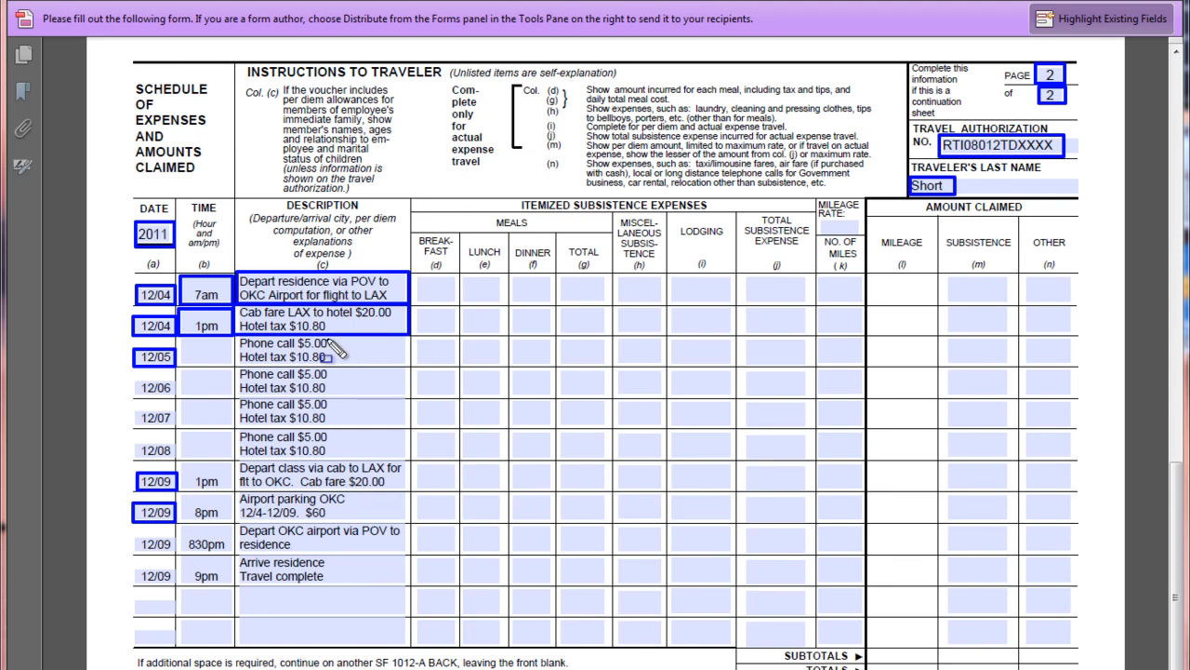
drag(239, 336, 409, 366)
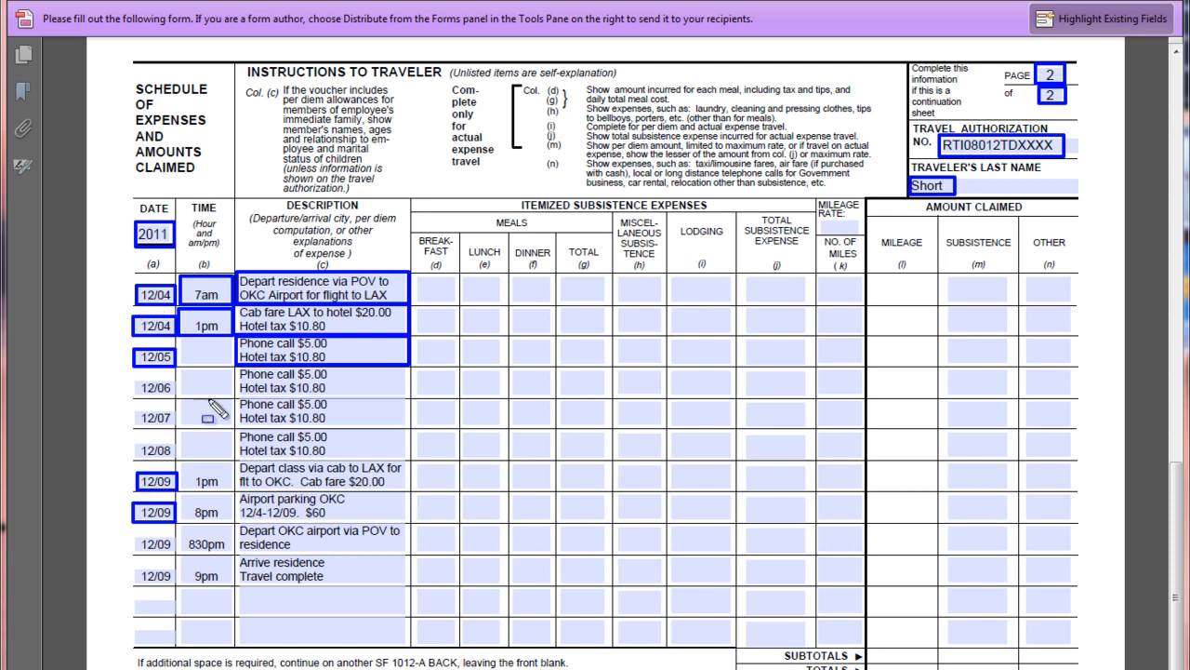
drag(239, 465, 412, 493)
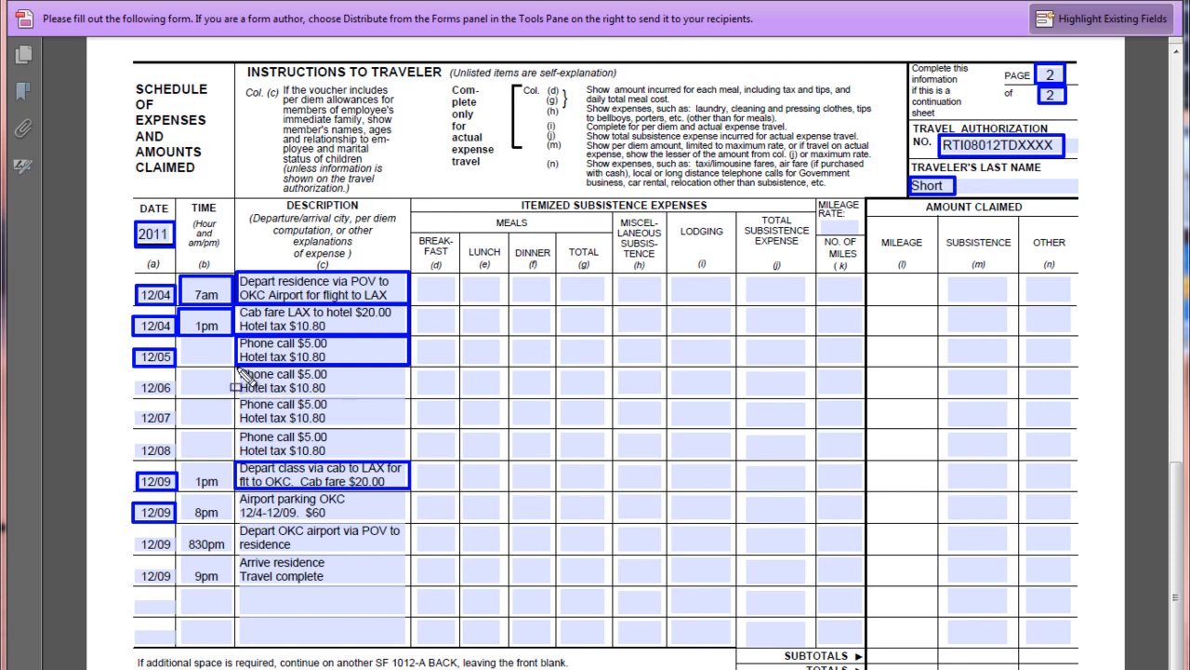
drag(237, 368, 411, 400)
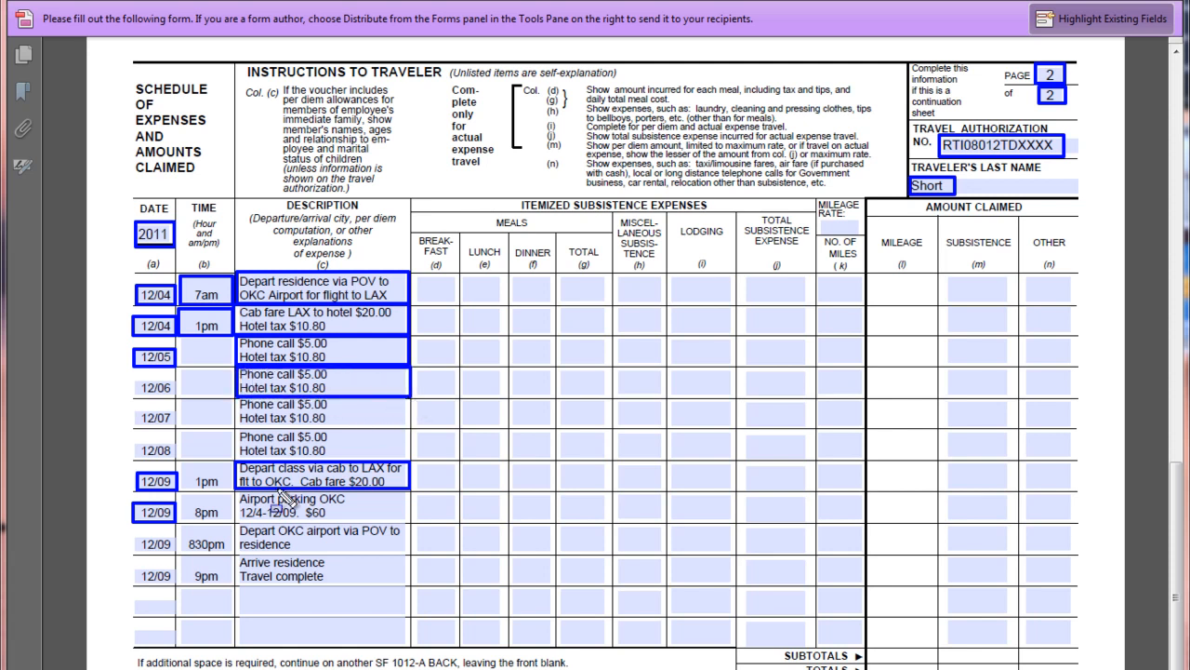
mouse_move(239, 493)
mouse_down()
mouse_move(271, 527)
mouse_move(410, 523)
mouse_up()
key(Escape)
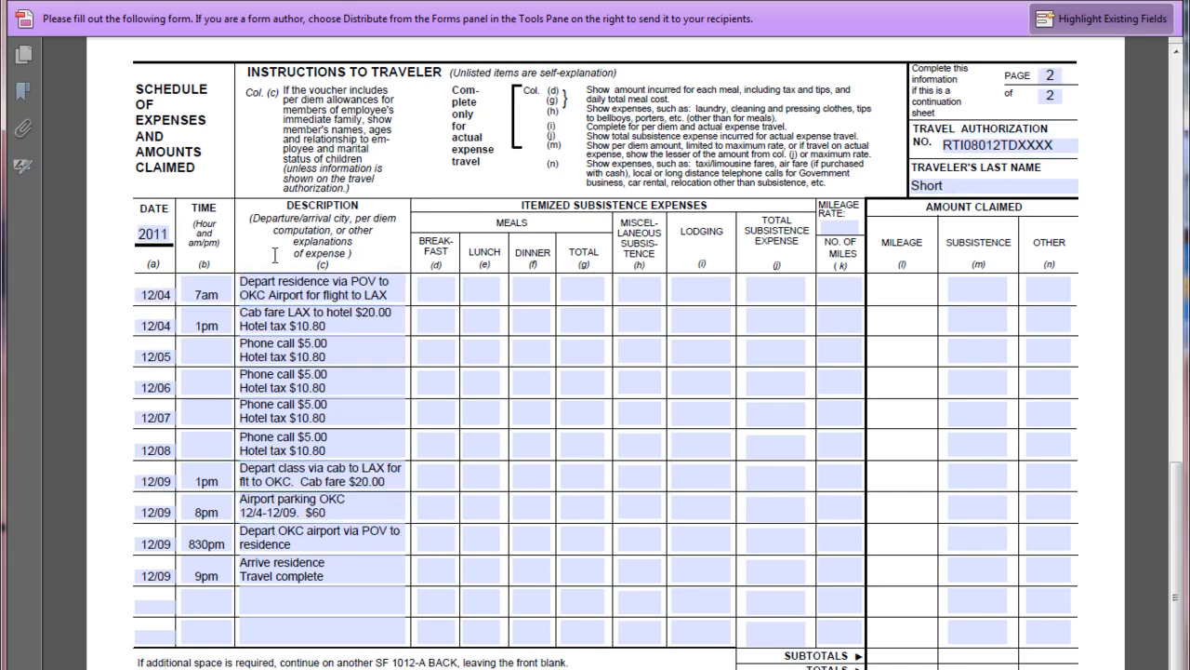
click(321, 281)
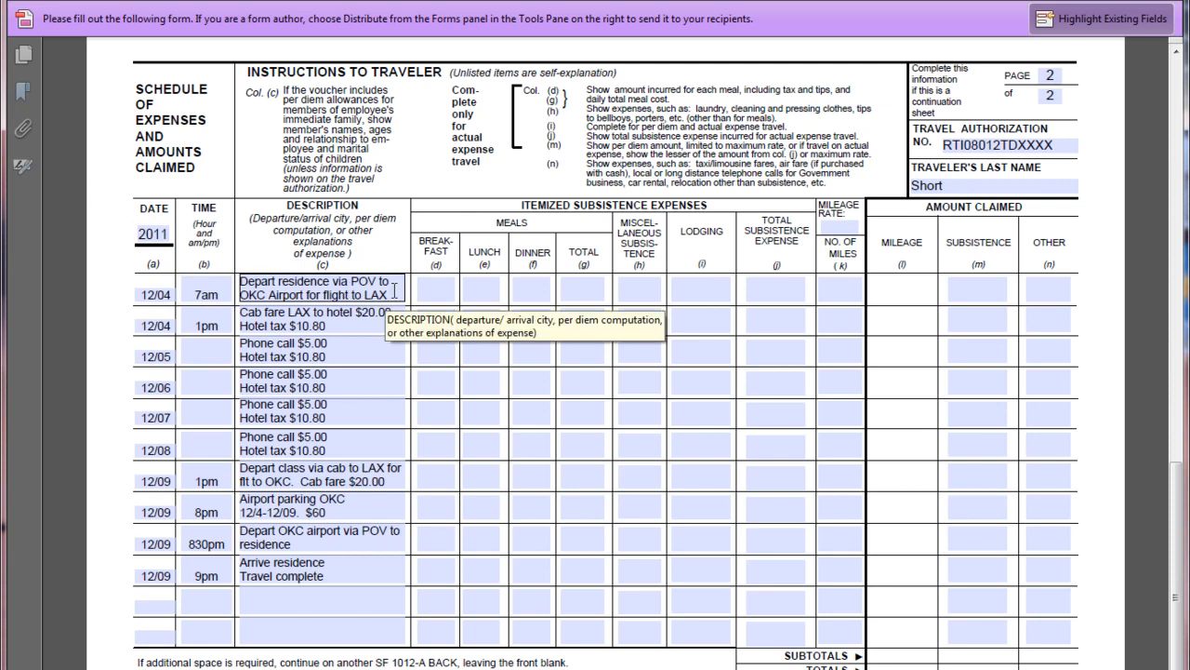
click(679, 289)
click(759, 289)
click(832, 290)
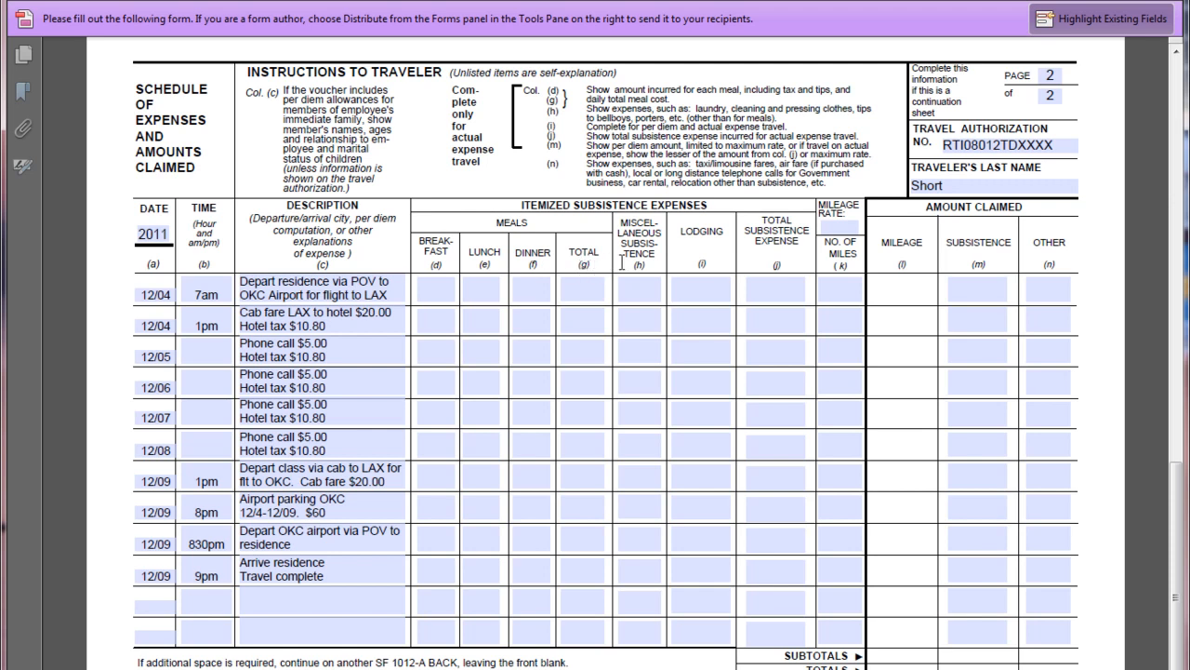
- Enter 200 as the lodging expense for the 12/04 1pm row and each day from 12/05 to 12/08
click(680, 289)
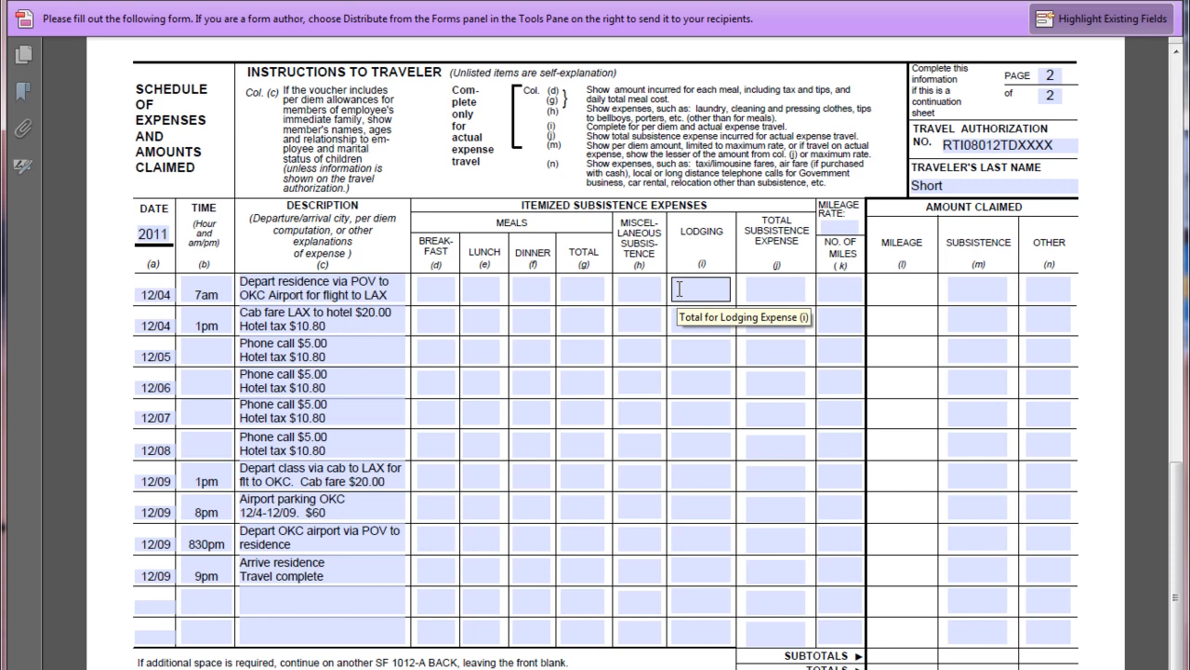
click(680, 316)
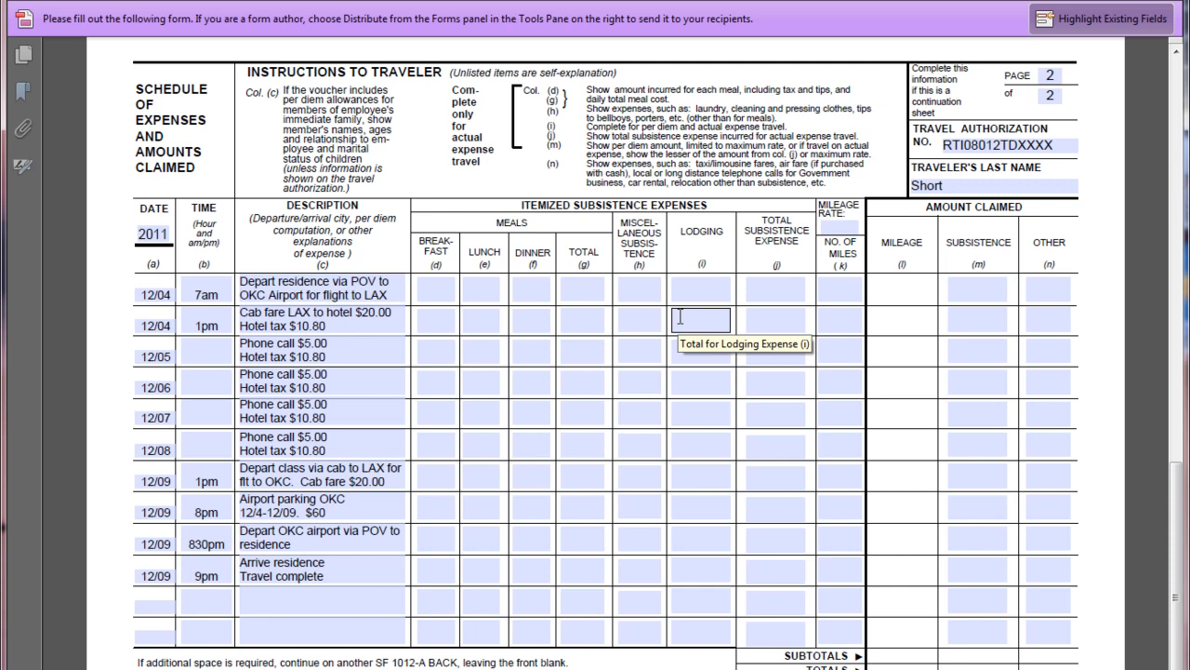
text(200)
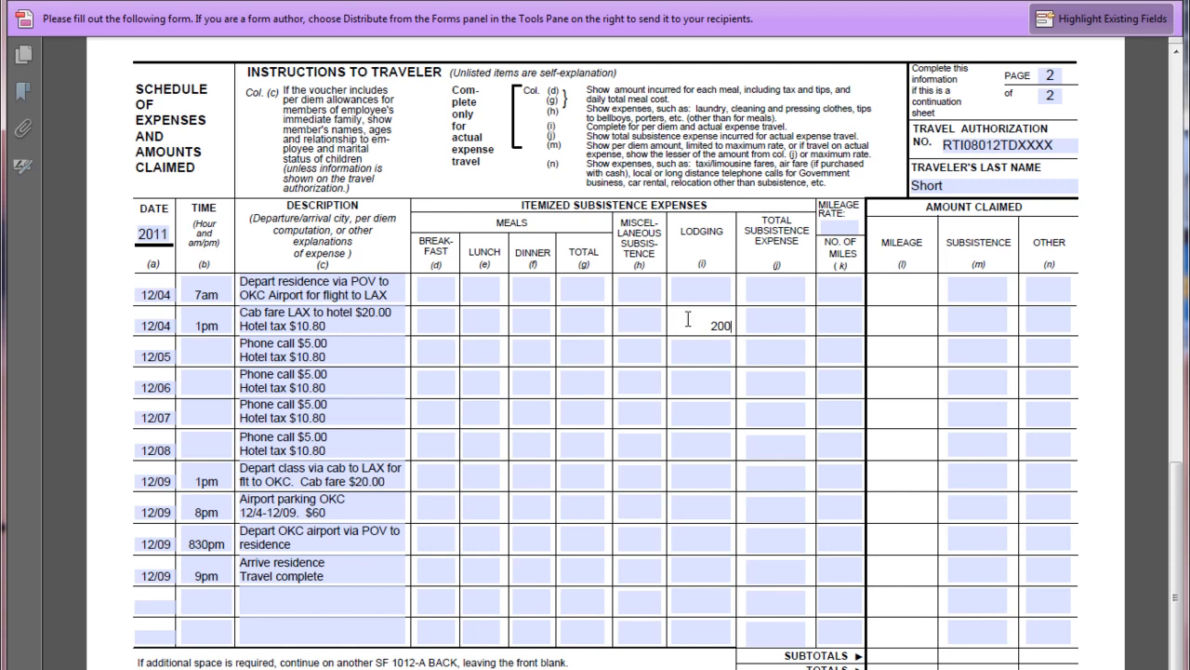
click(700, 343)
click(709, 474)
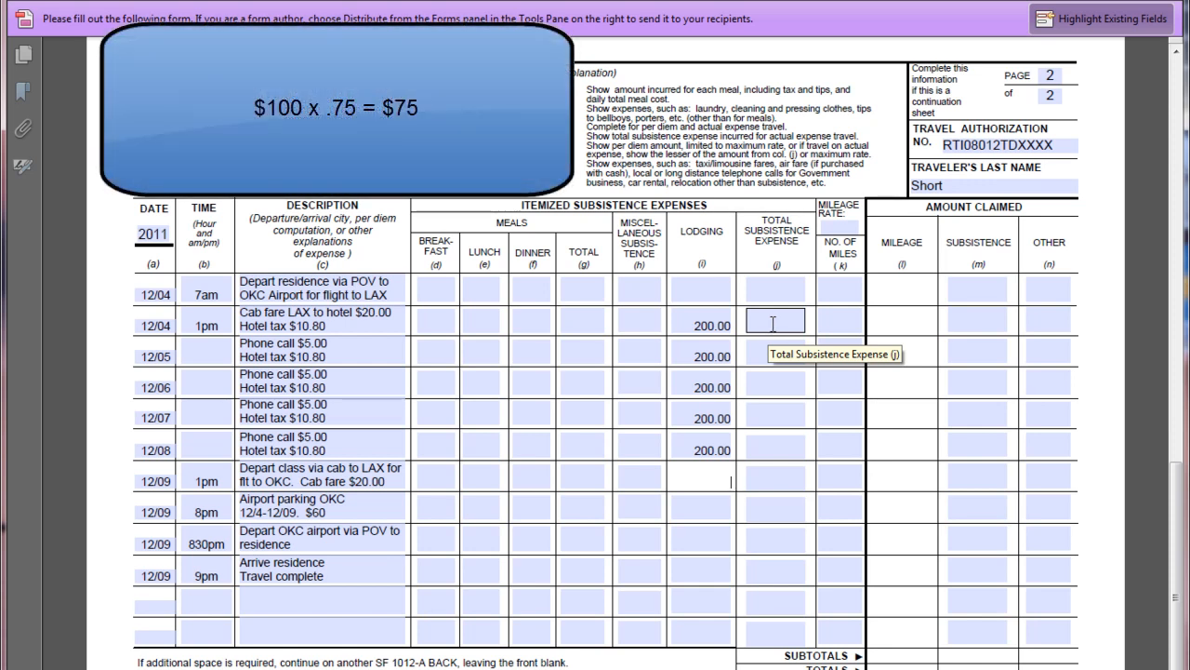
- Fill in the total subsistence expense: 75 for 12/04 1pm, 100 for each day from 12/05 to 12/08, and 75 for 12/09 1pm
click(772, 323)
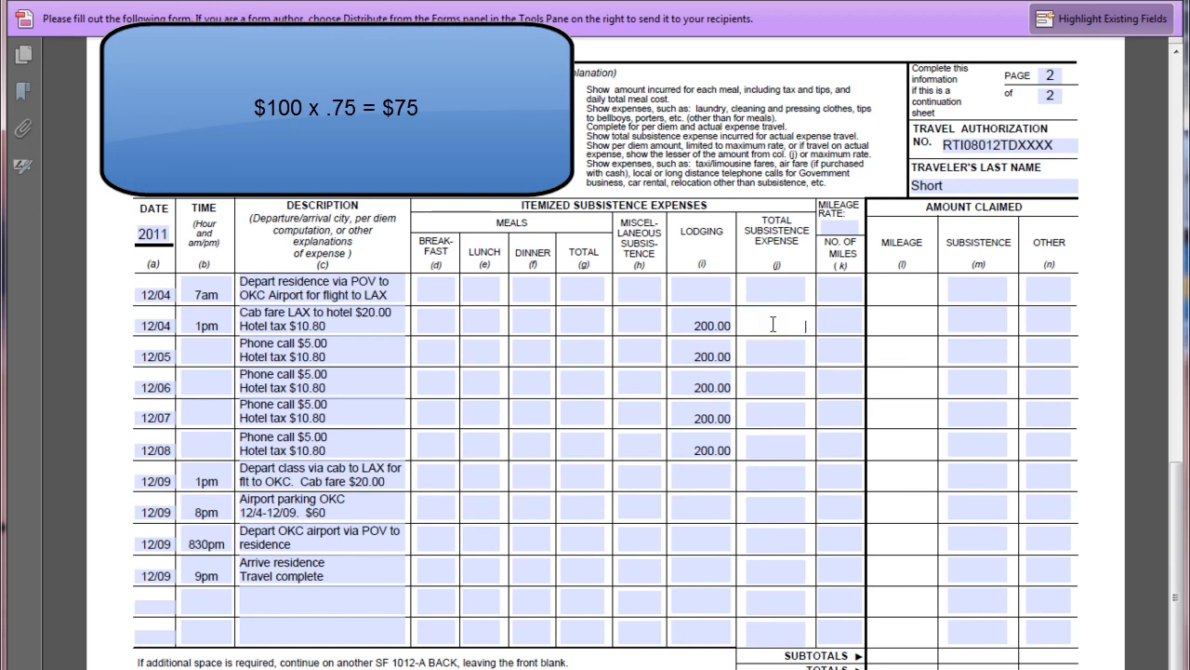
text(75)
click(781, 352)
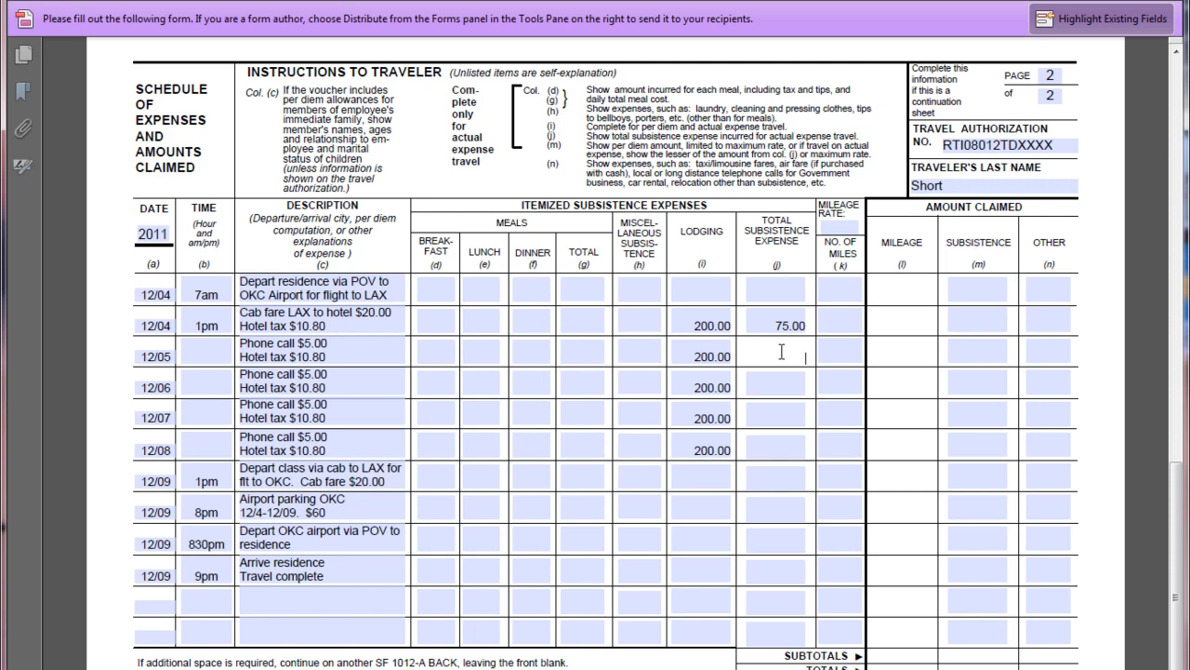
text(1)
click(782, 468)
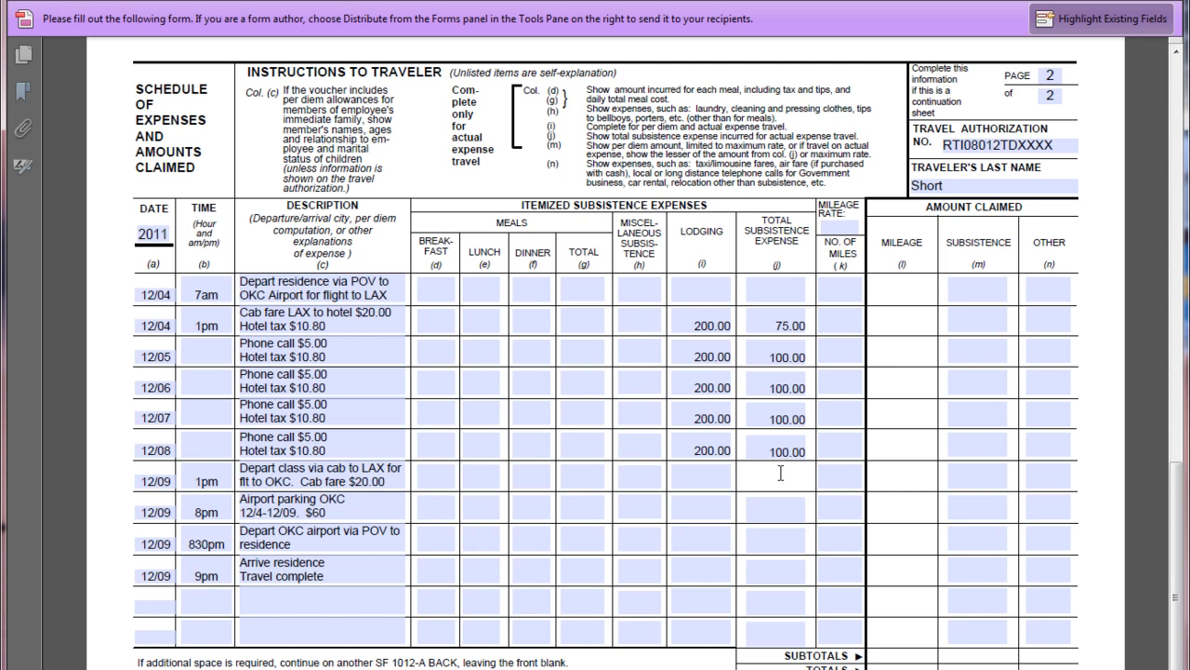
text(75)
click(787, 506)
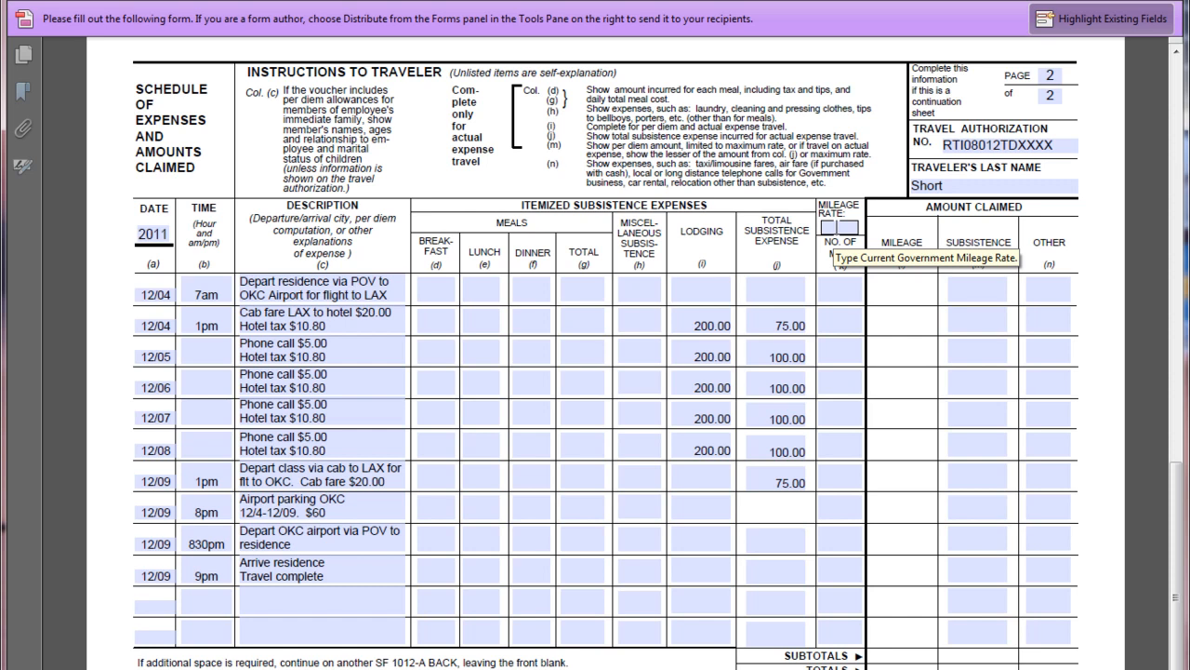
- Set the mileage rate to .51 and enter 15 miles for both the 12/04 7am departure and the 12/09 830pm return drive
click(840, 227)
text(.51)
click(836, 284)
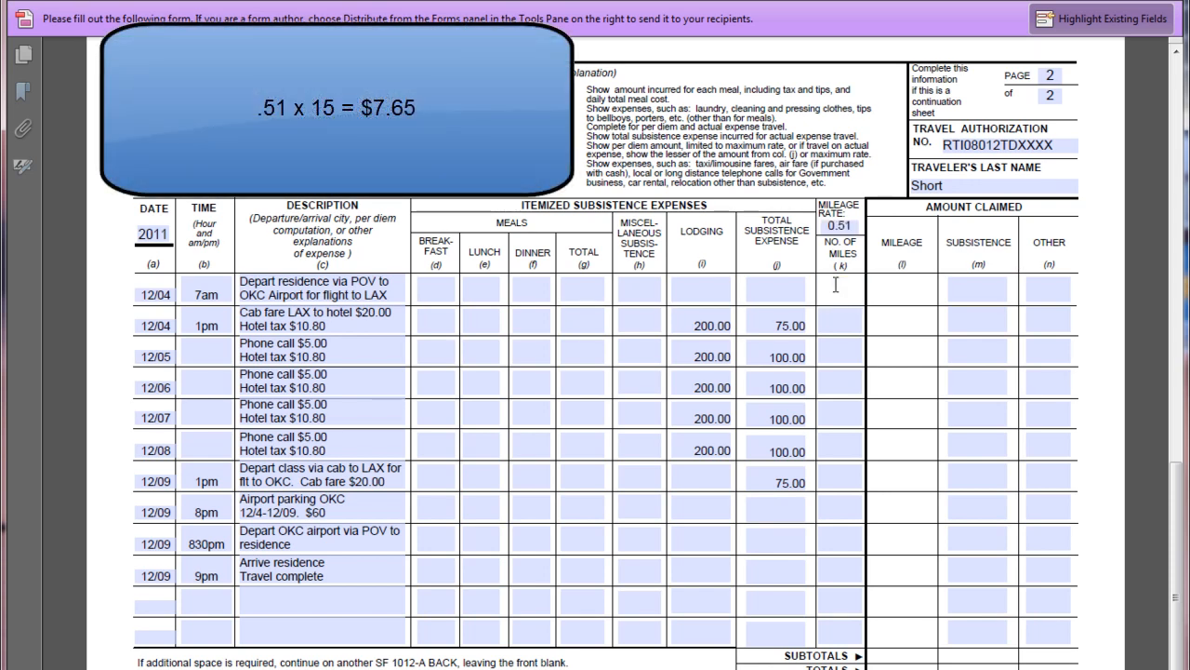
text(15)
click(839, 314)
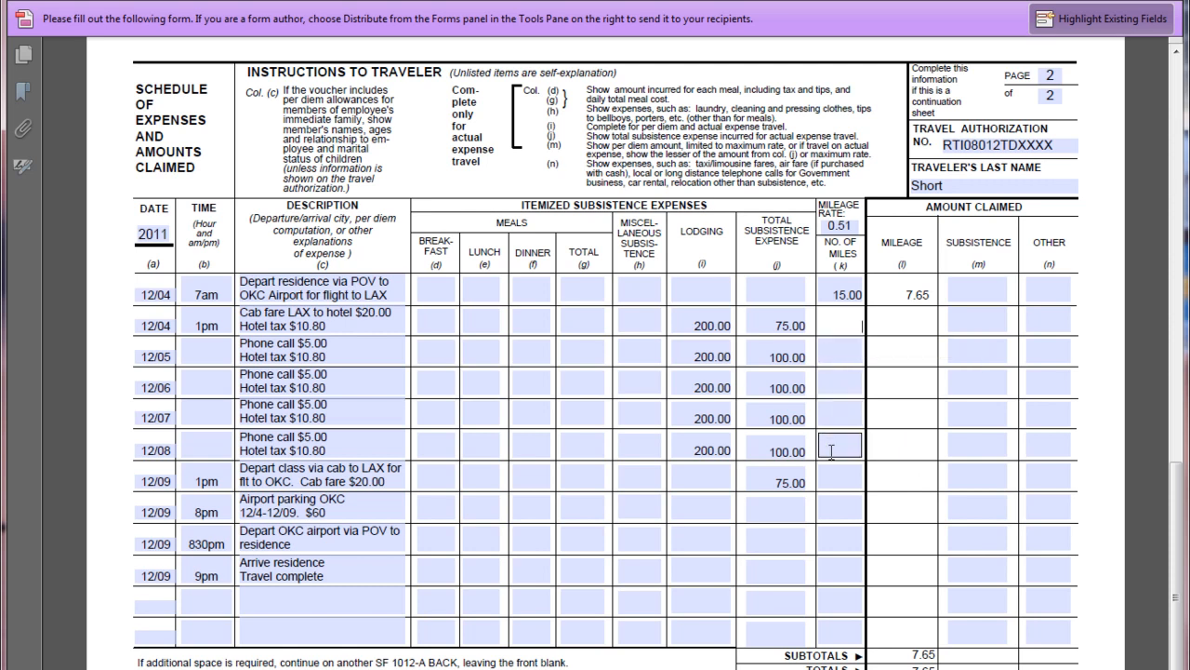
click(836, 540)
text(15)
key(Return)
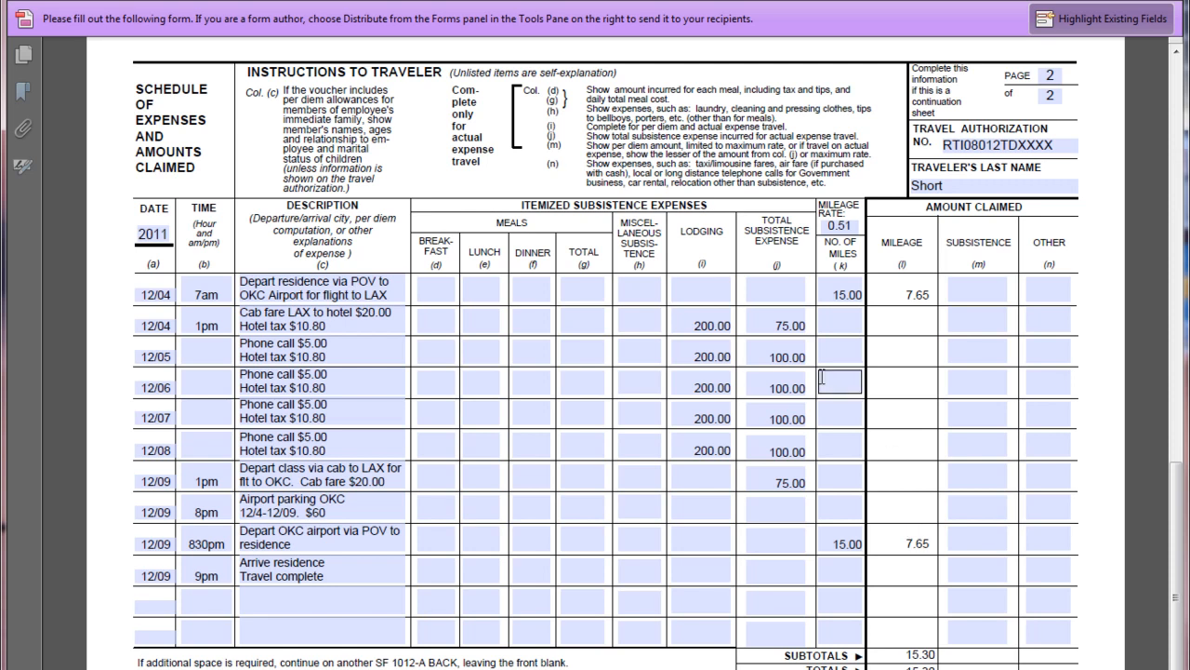
- Enter the claimed subsistence amounts: 275 for 12/04 1pm, 300 for each day from 12/05 to 12/08, and 75 for 12/09 1pm
click(699, 325)
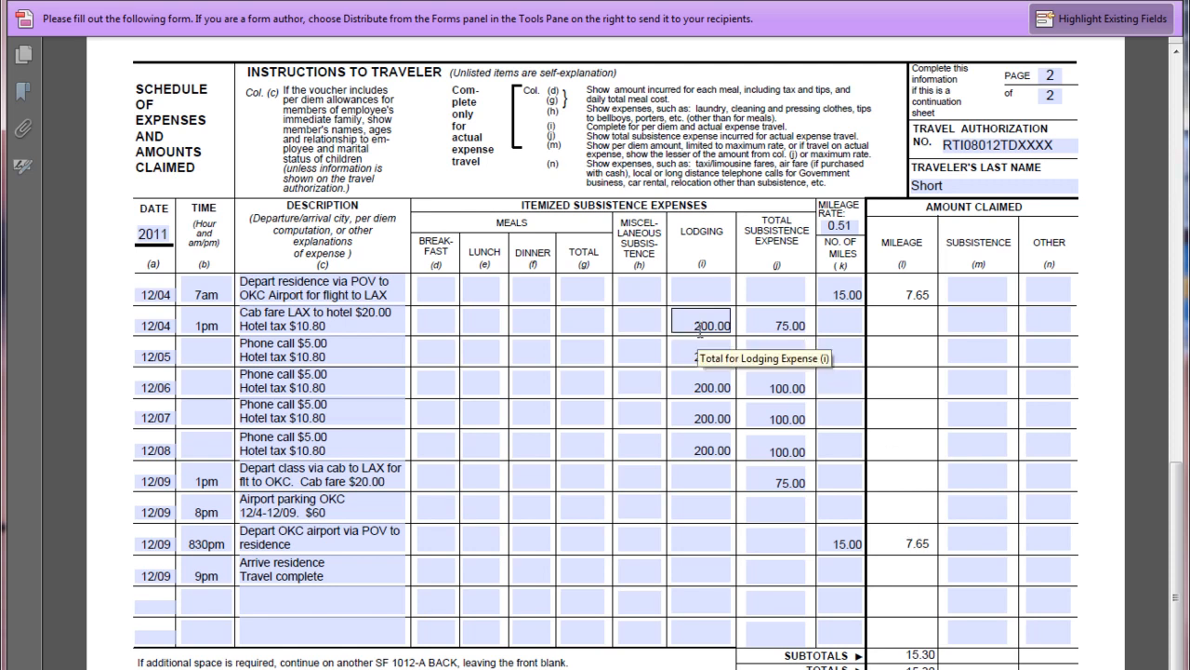
click(781, 326)
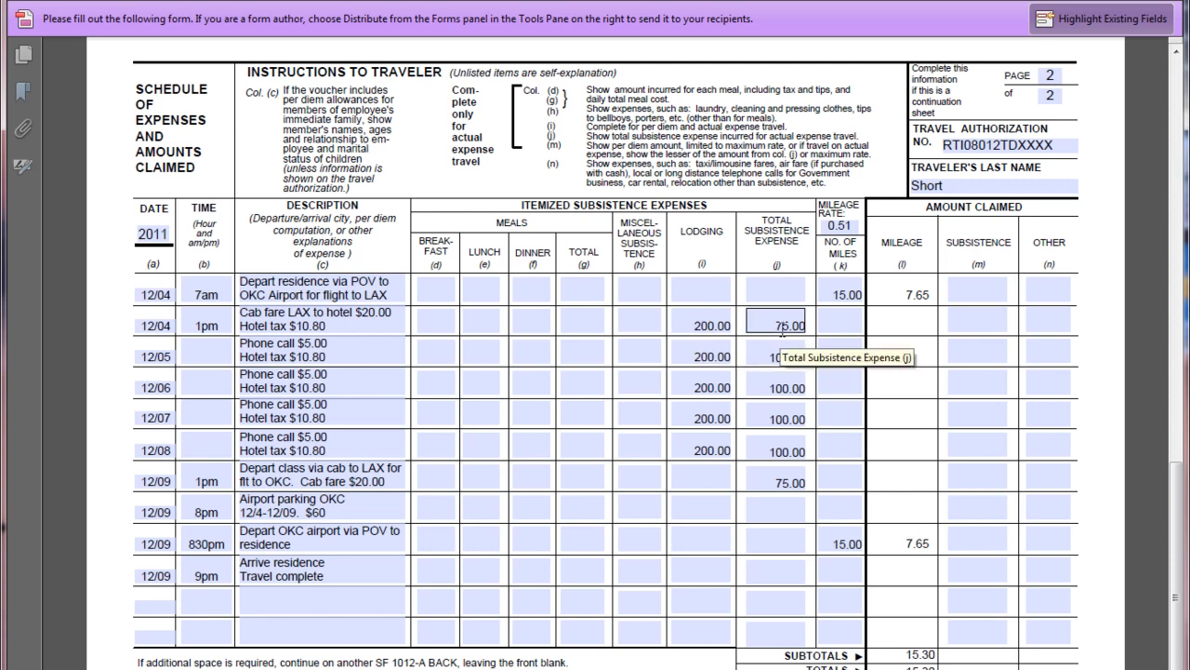
click(955, 315)
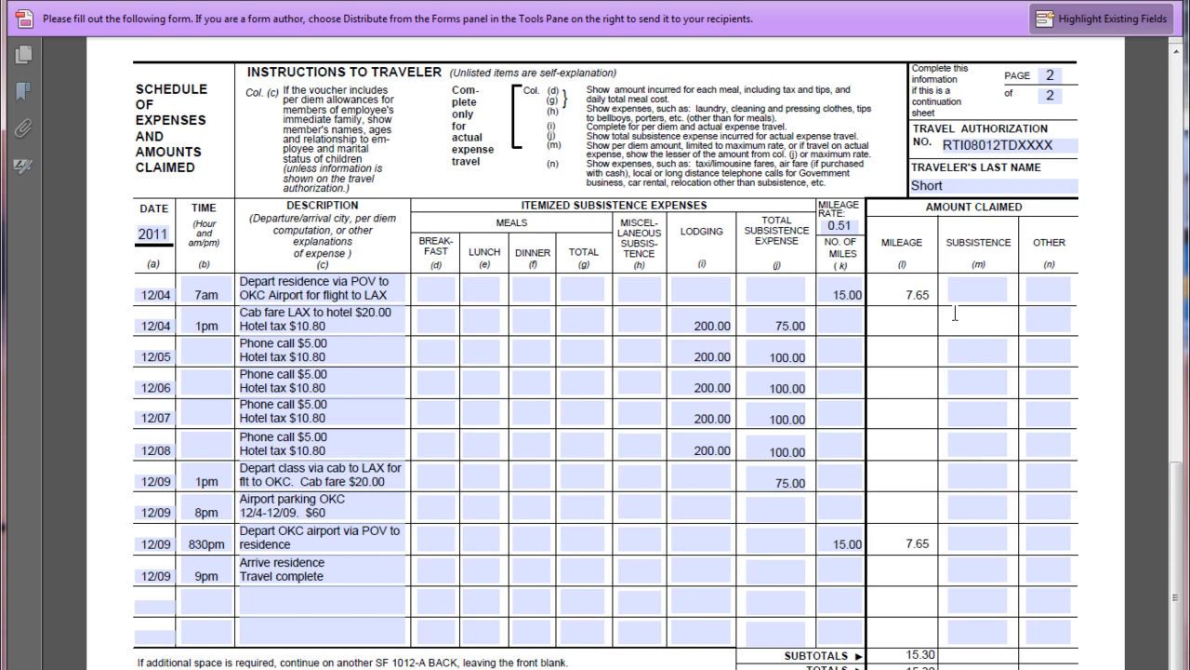
text(275)
click(992, 356)
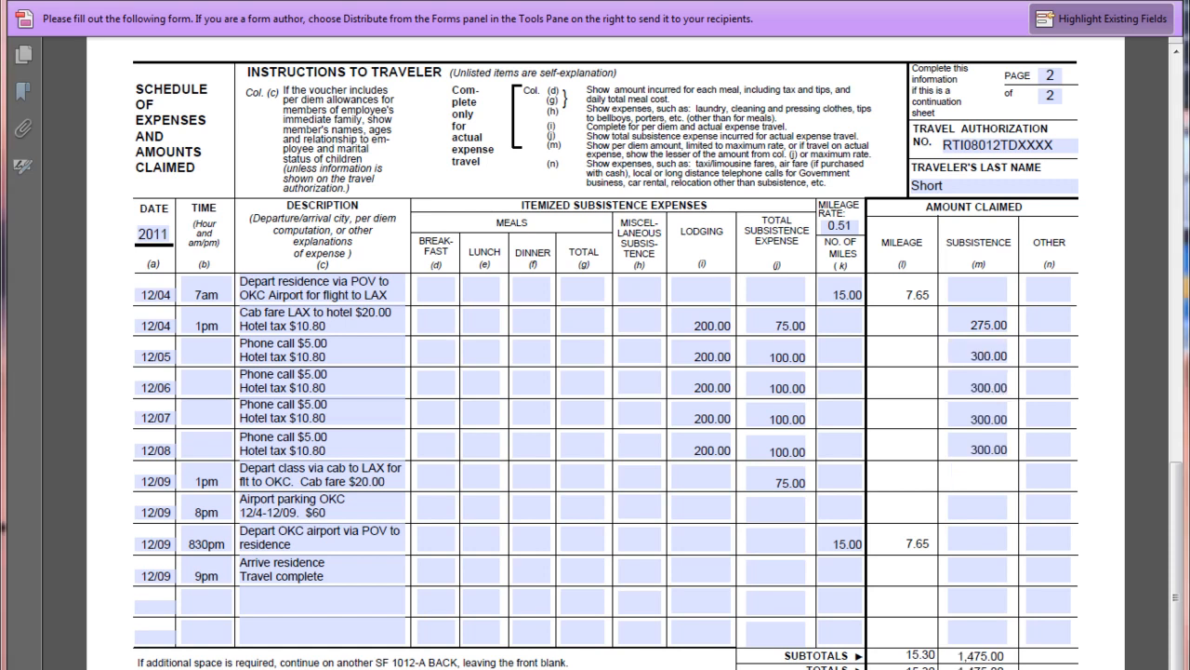
click(837, 504)
click(925, 501)
click(962, 475)
text(75)
click(987, 500)
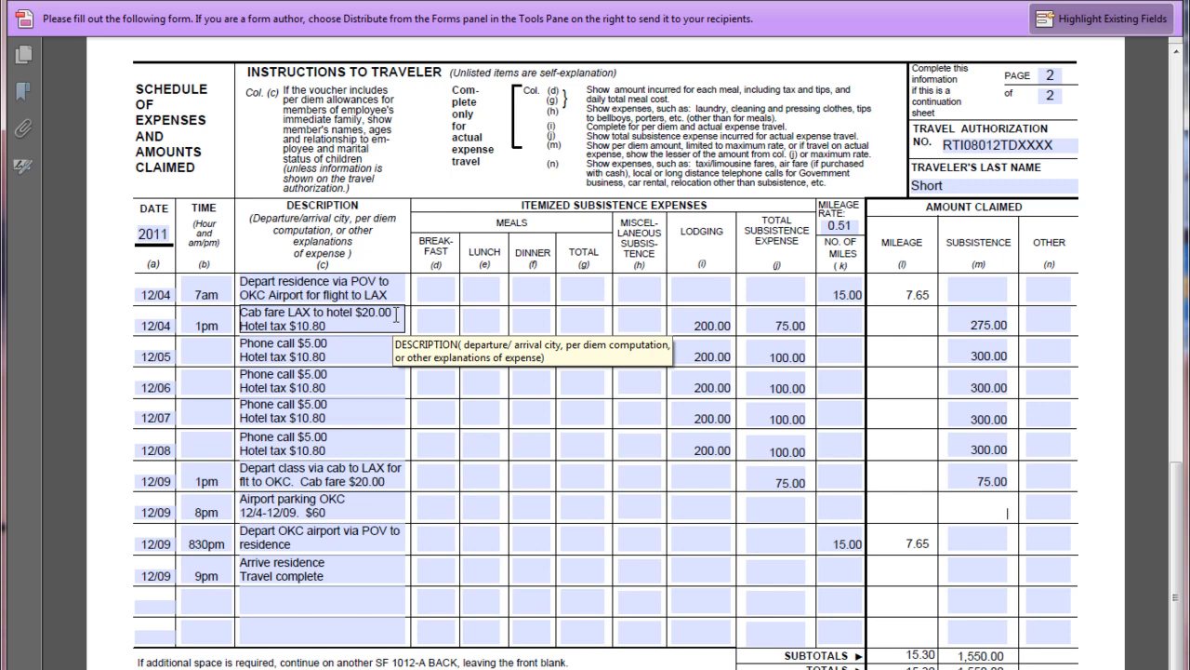
- Claim other expenses of 30.80 for 12/04 1pm and 15.80 for each day from 12/05 to 12/08
click(1043, 320)
text(30.80)
click(1037, 348)
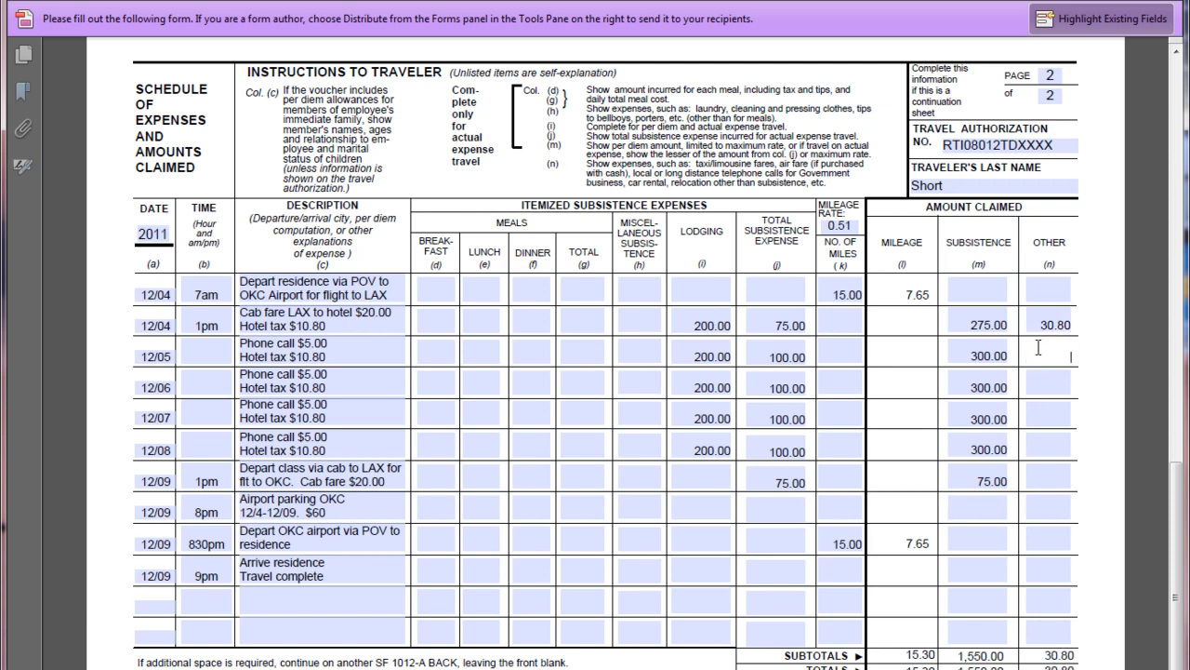
text(15.80)
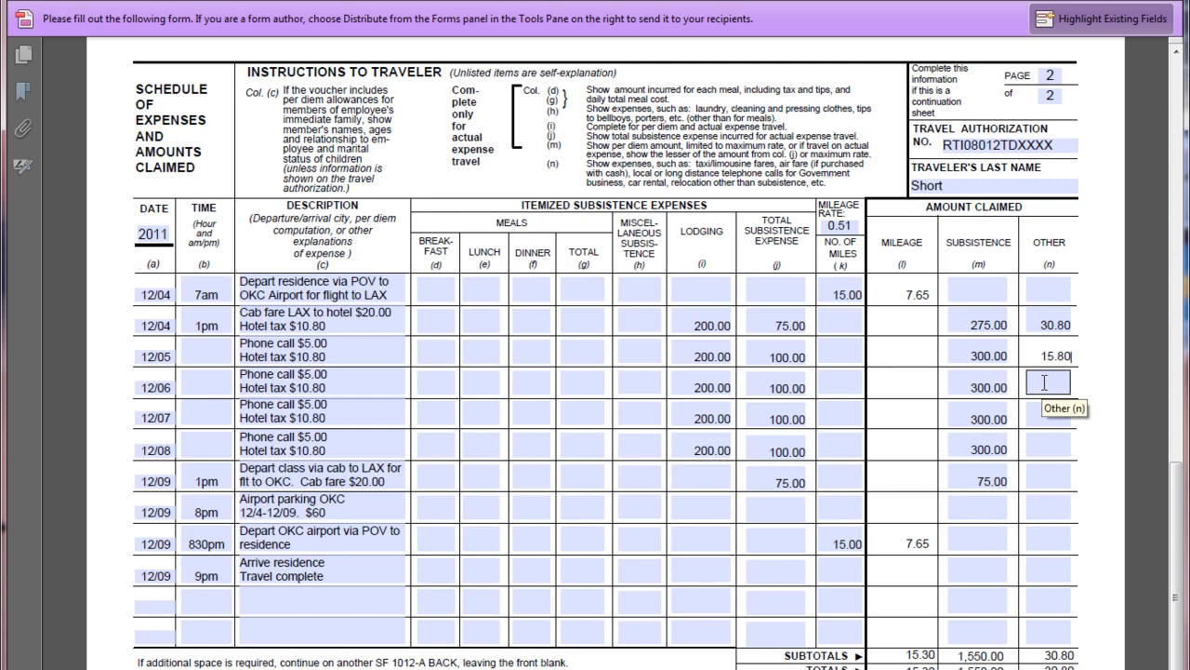
click(1043, 379)
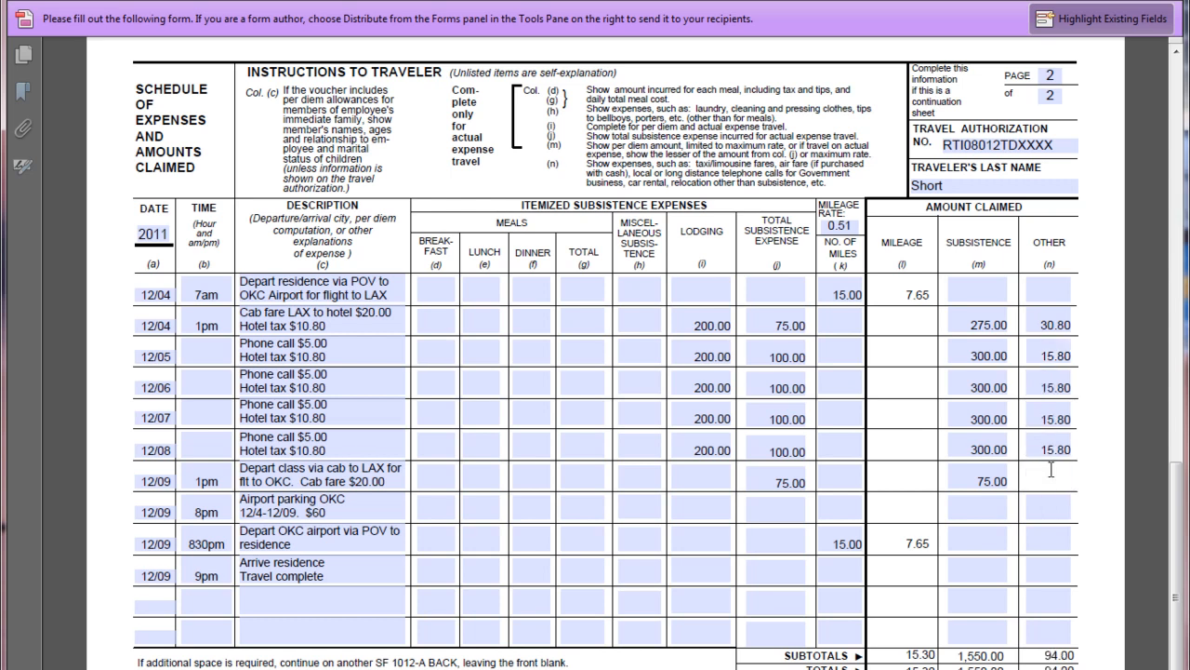
- Claim other expenses of 20 for the 12/09 cab fare and 60 for the airport parking
text(20)
click(1059, 502)
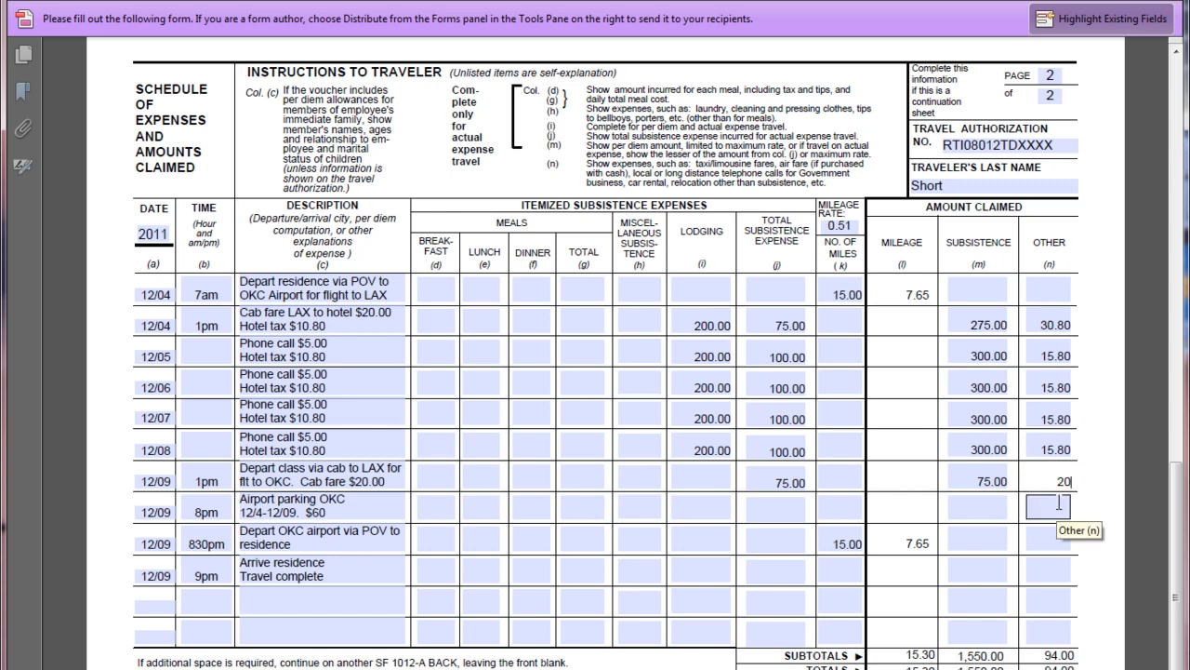
click(1059, 502)
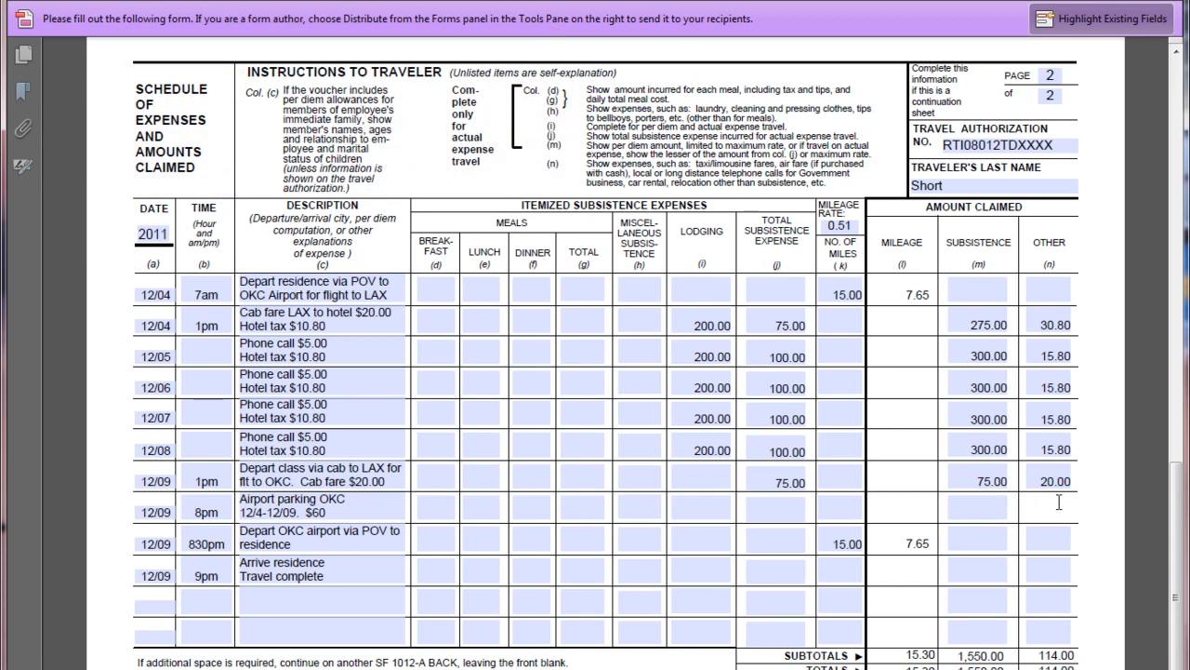
text(60)
click(1049, 531)
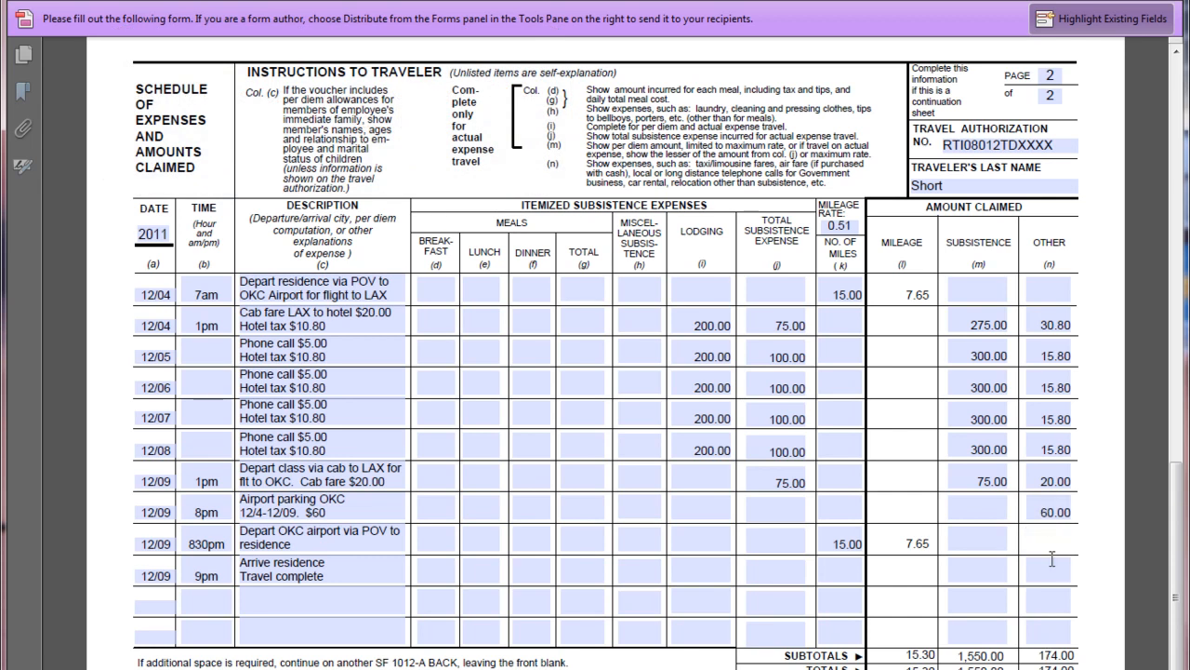
- Return to section 13 on the front page and enter 1739.30 as the amount claimed and 12/09/2011 as the traveler's signature date
scroll(1021, 651, down, 1)
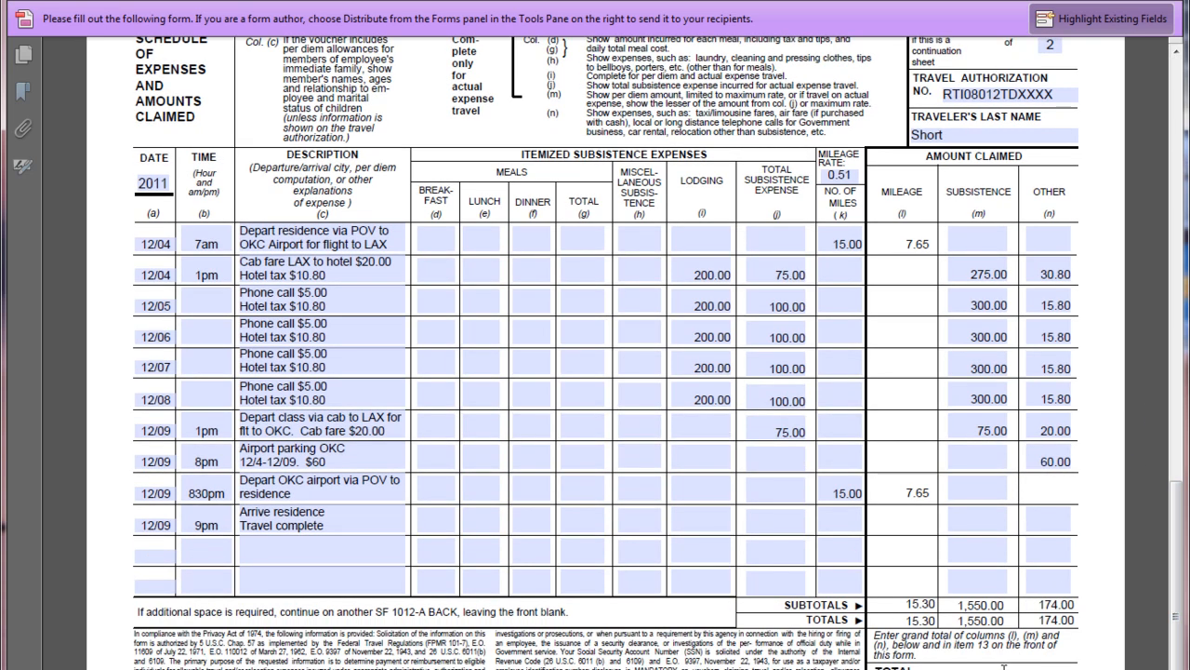
drag(1177, 540, 1185, 256)
click(898, 437)
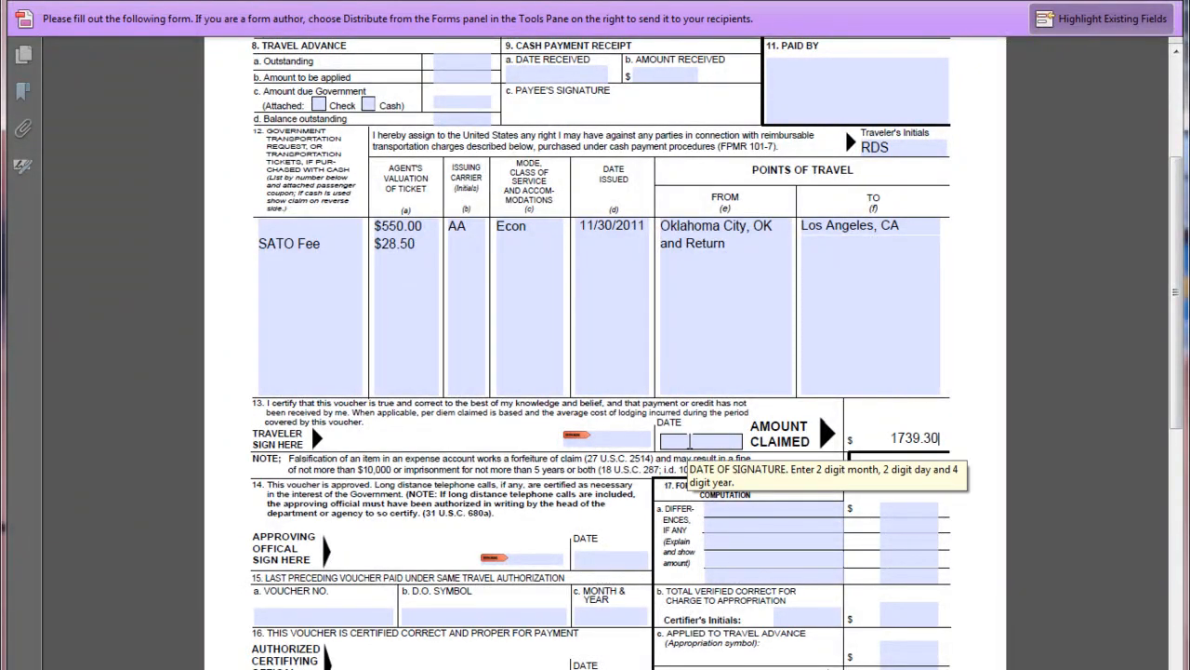
click(689, 441)
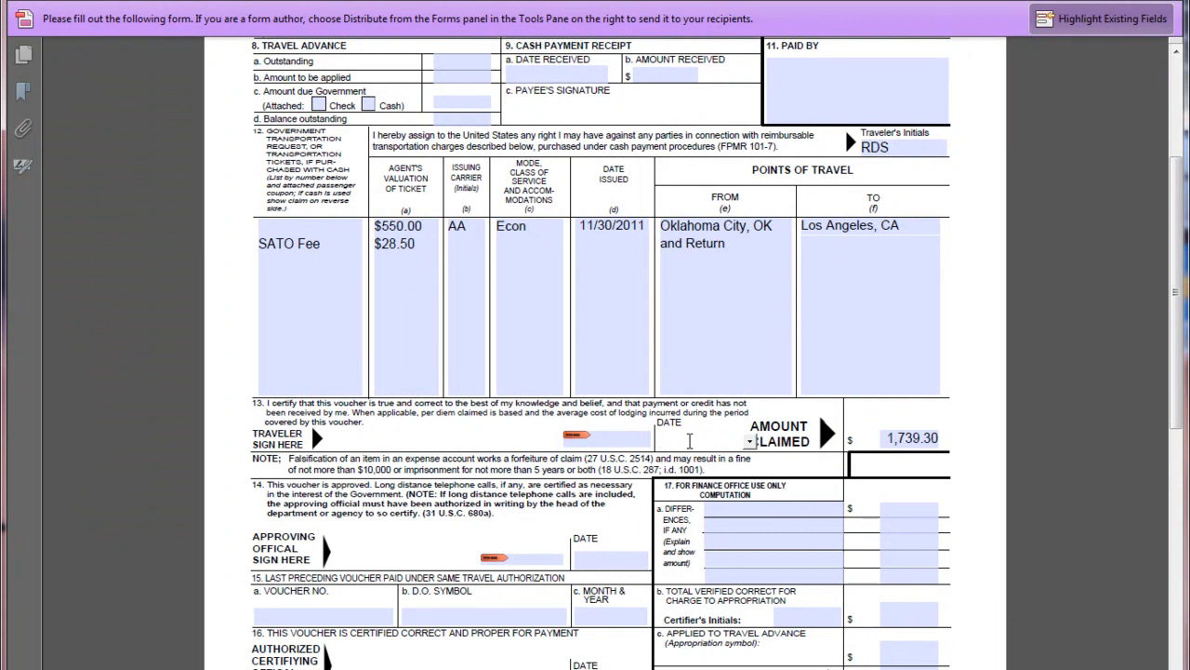
text(12/09/2011)
click(380, 441)
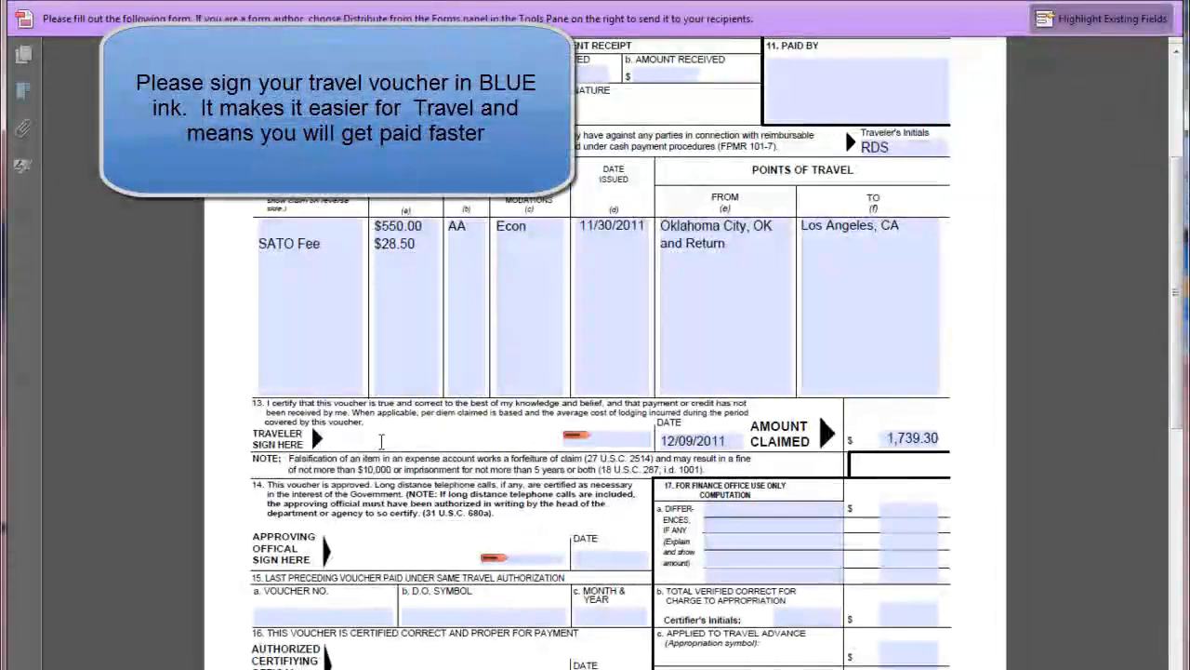